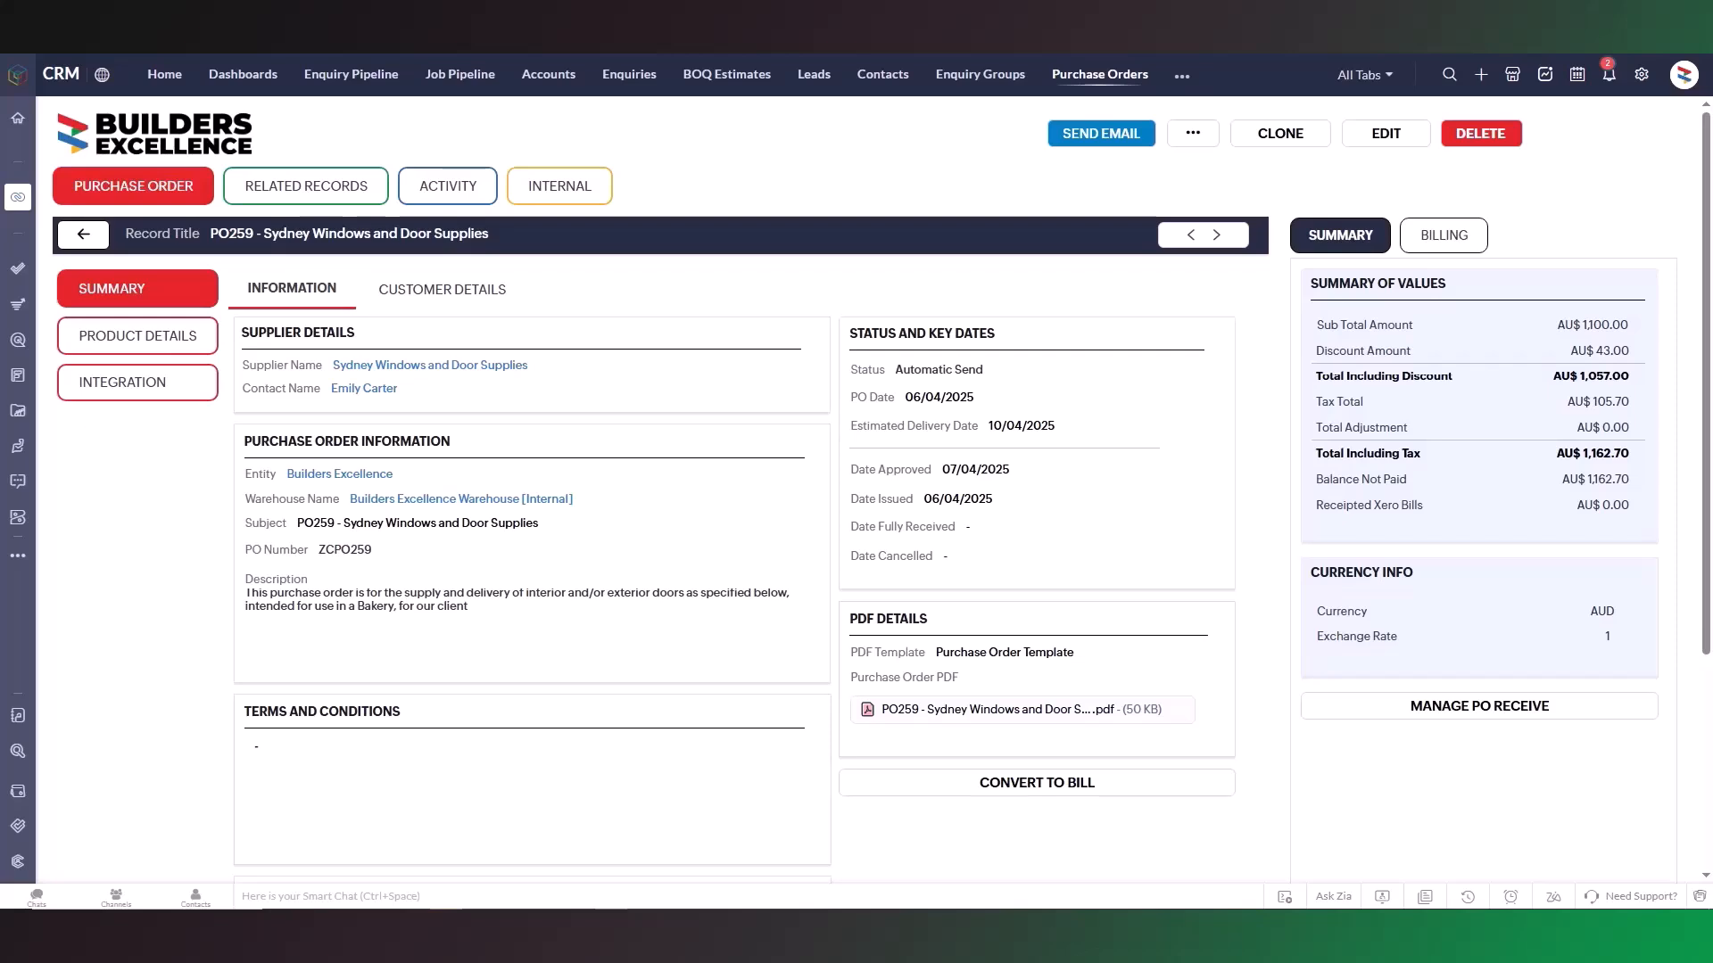
# Review the purchase order's customer details, billing information, product details and summary of values.
pyautogui.click(409, 294)
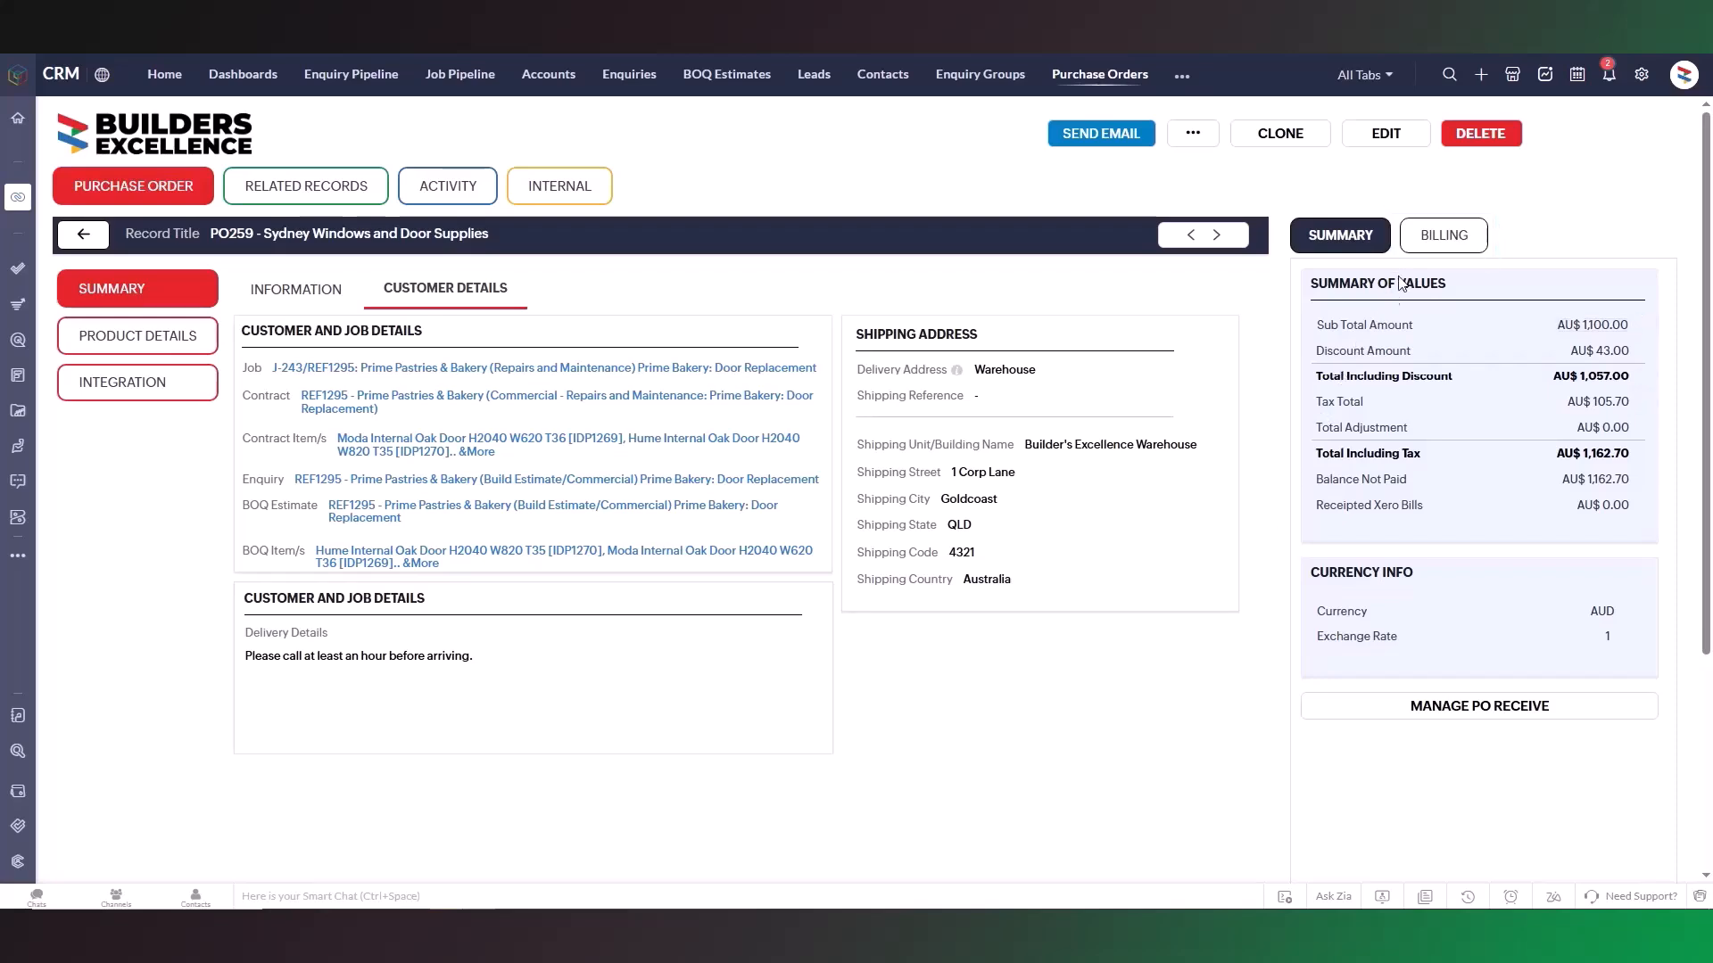
pyautogui.click(1427, 239)
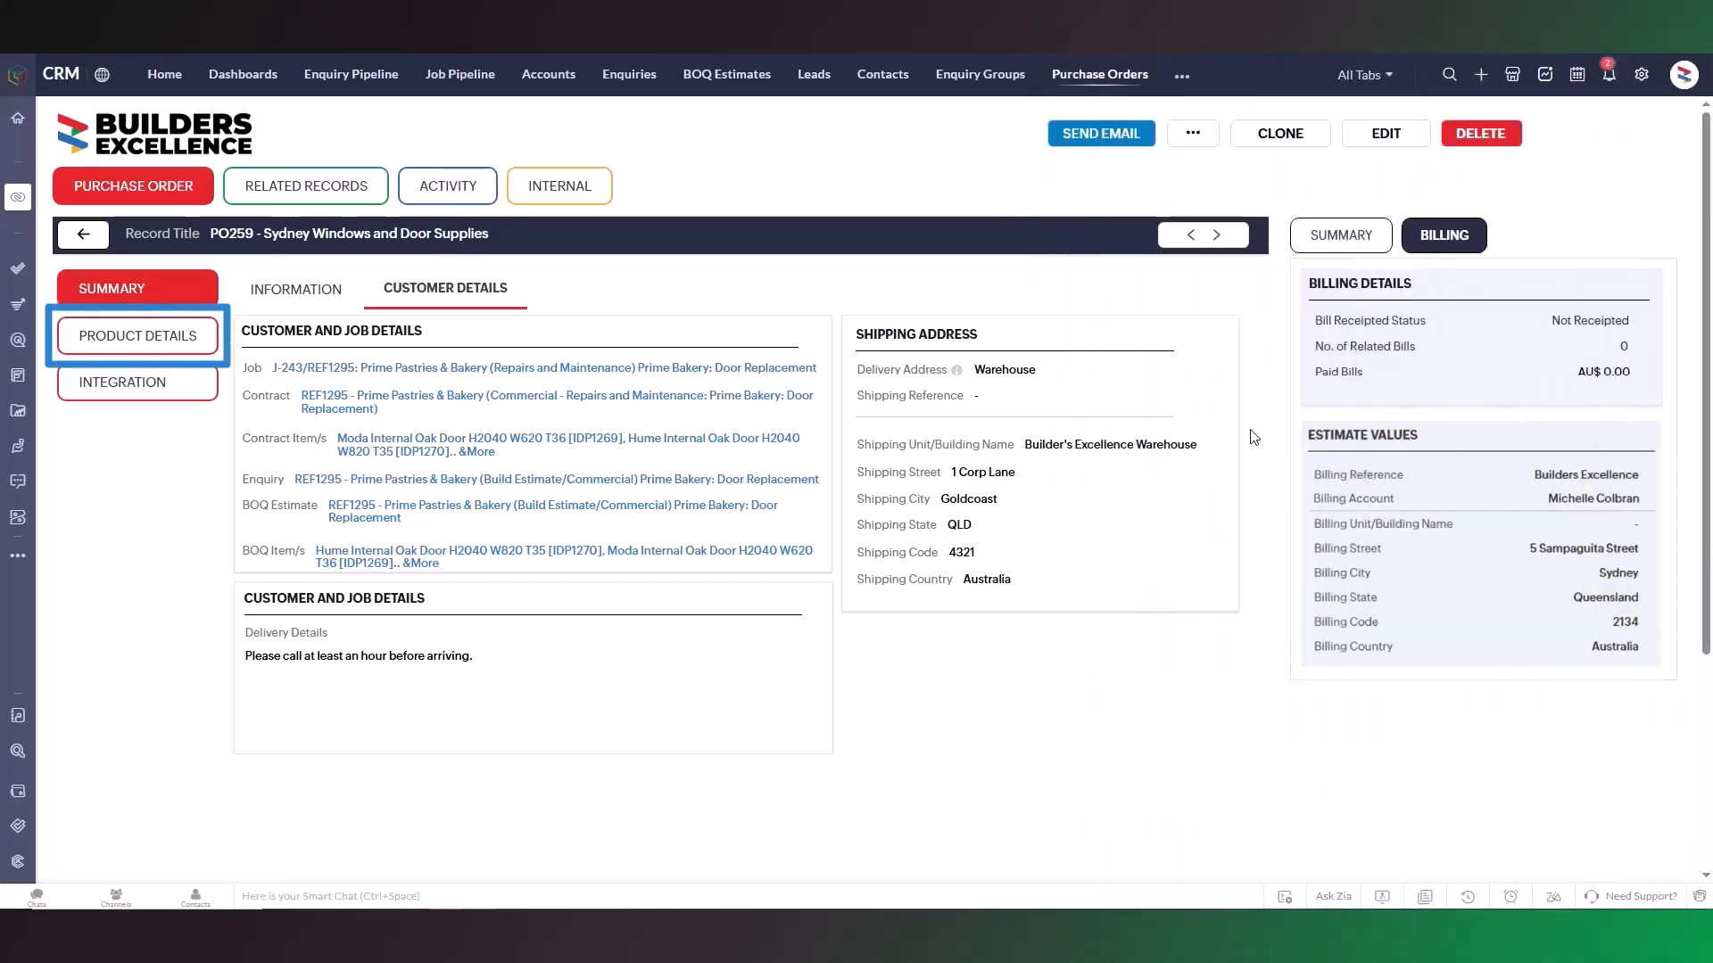
pyautogui.click(201, 355)
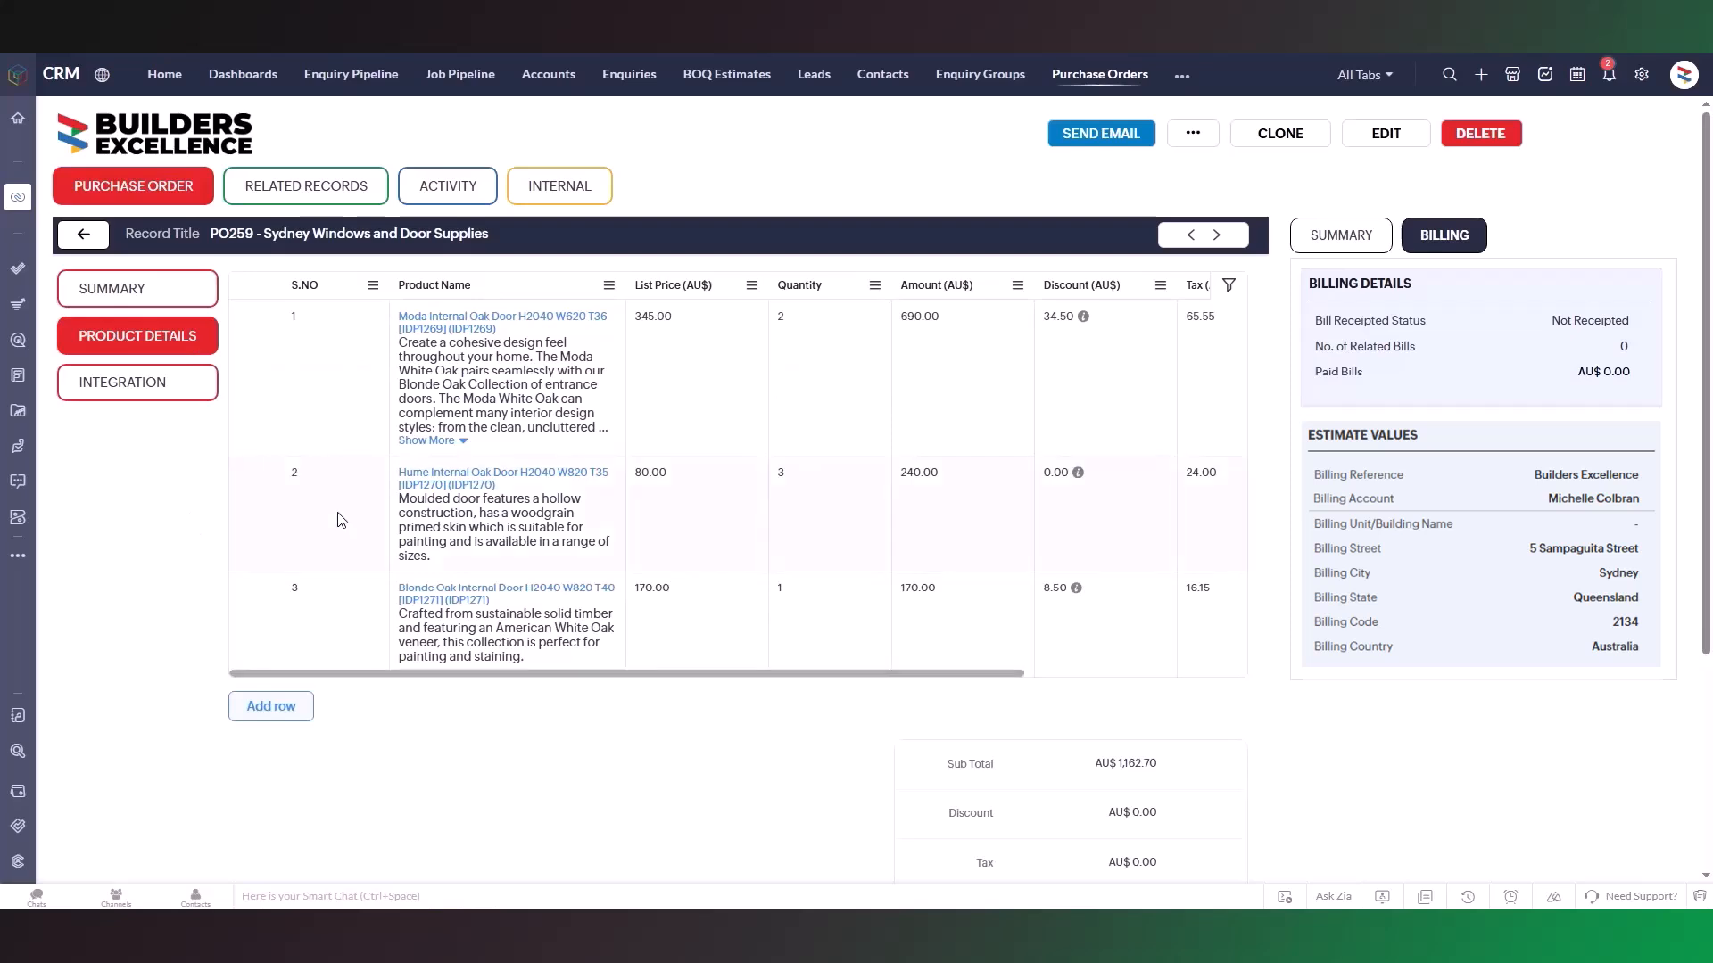
pyautogui.click(1337, 254)
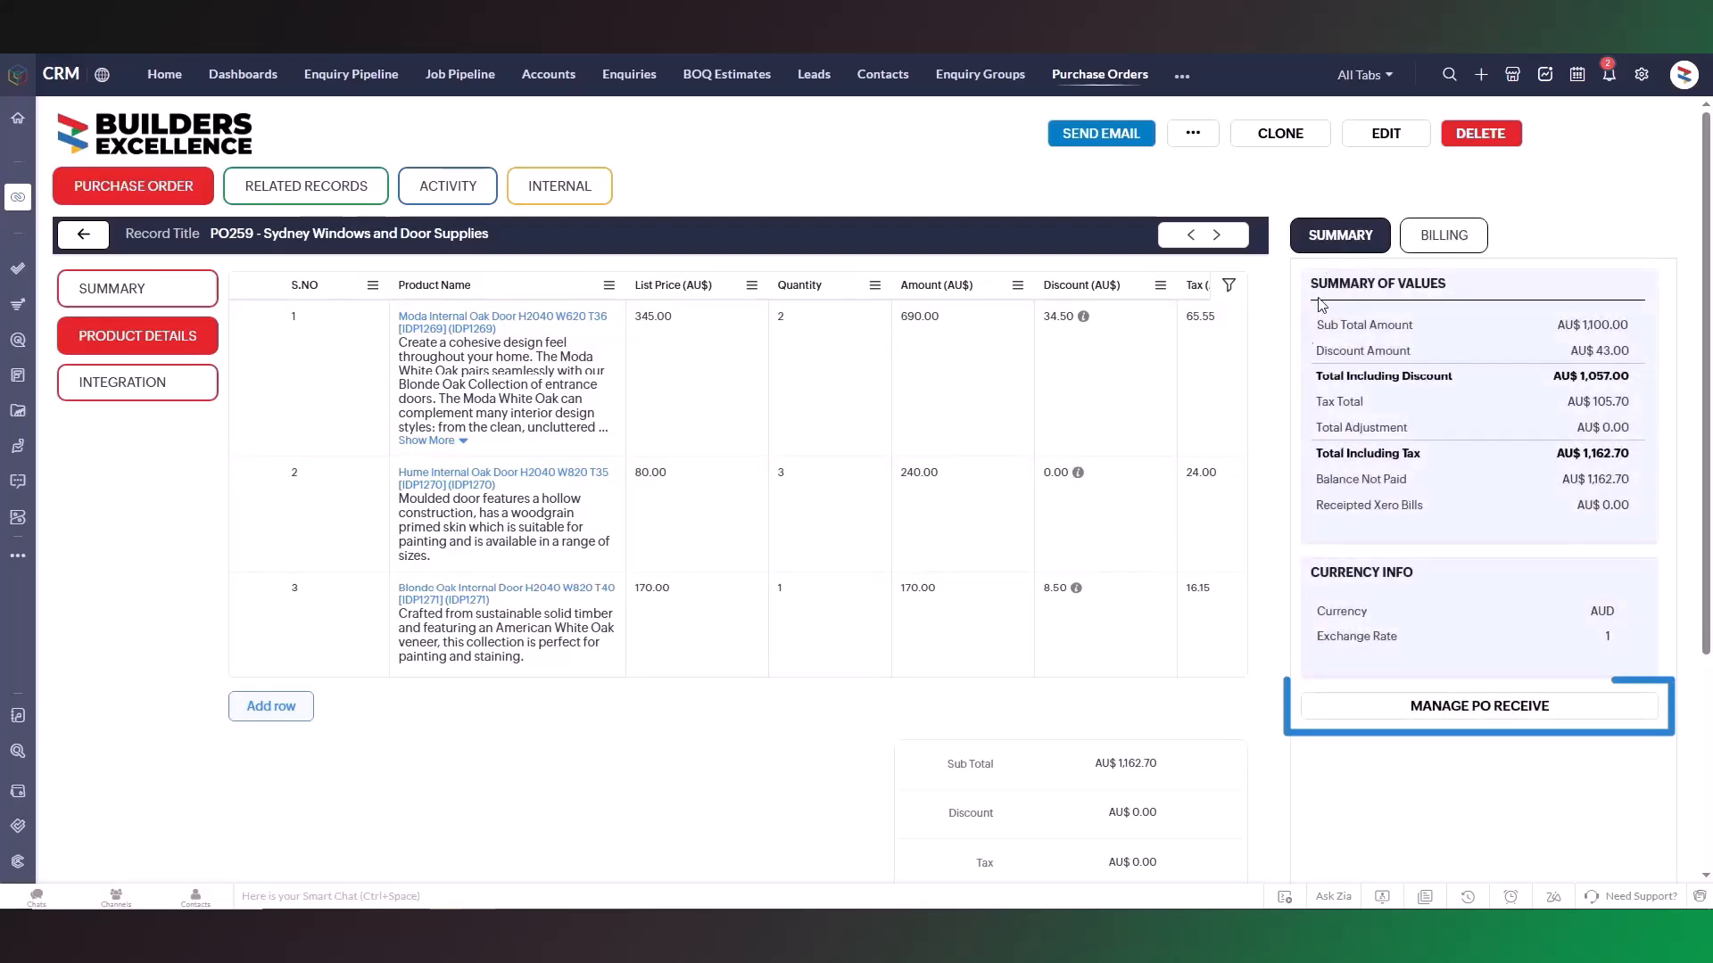
# Open the PO receive manager and delete the Blonde Oak Internal Door line item from the purchase order.
pyautogui.click(1363, 712)
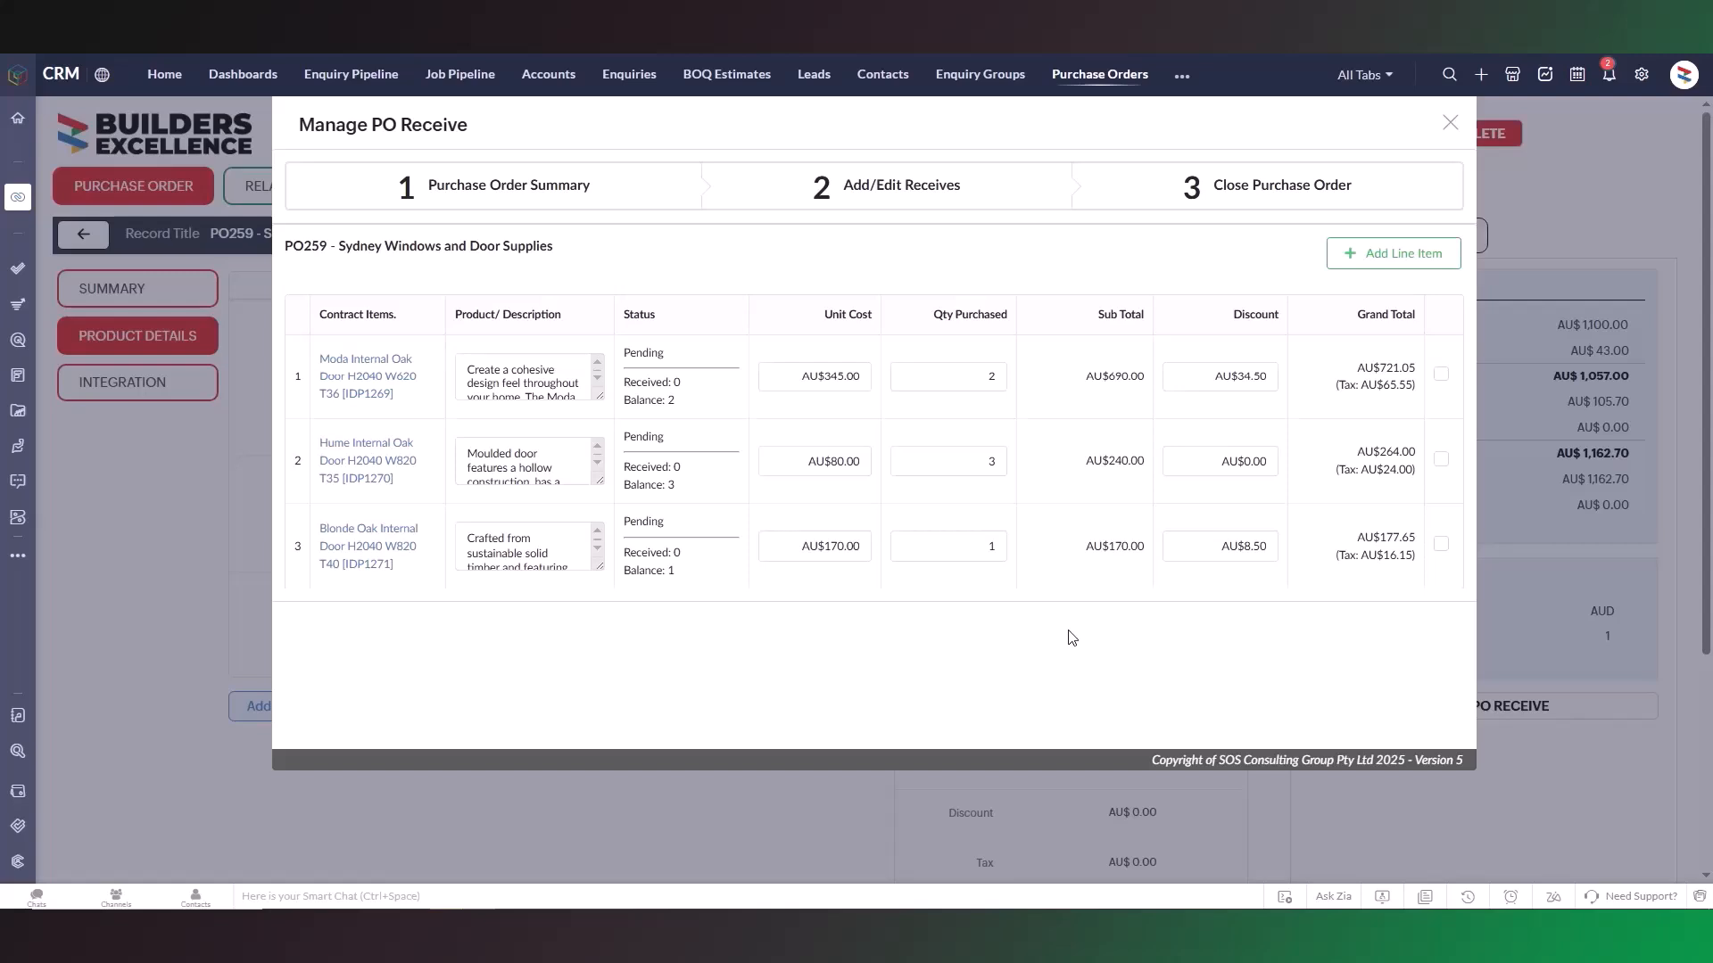
pyautogui.click(1441, 543)
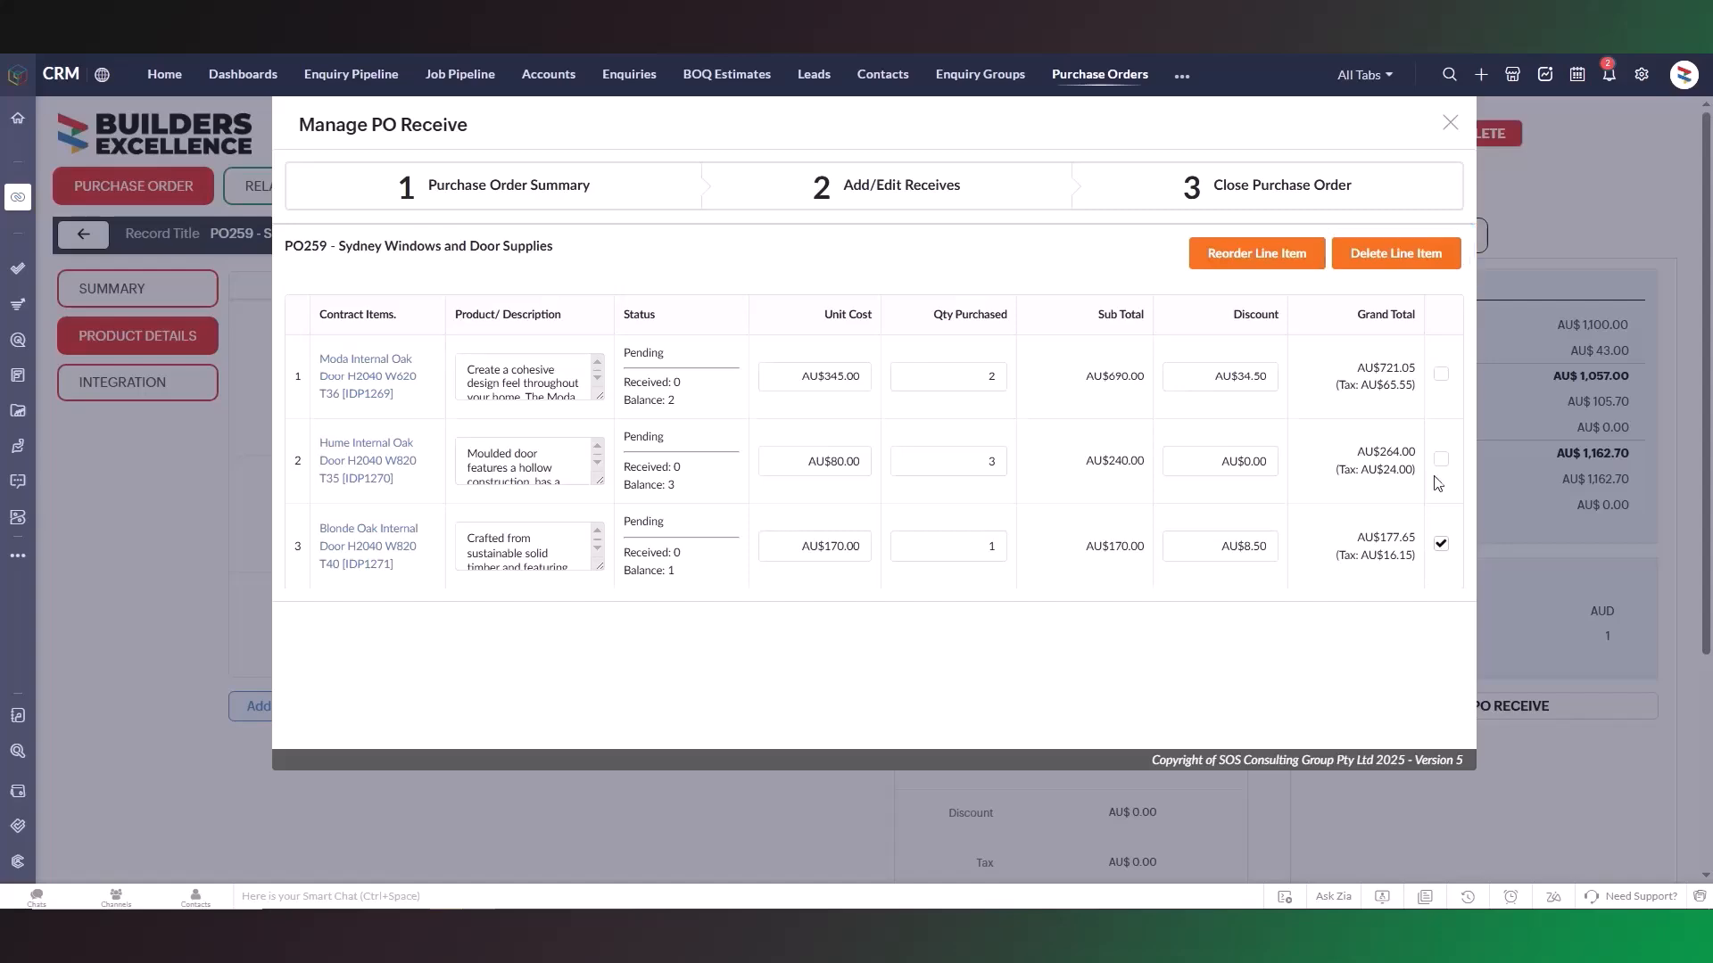
pyautogui.click(1420, 260)
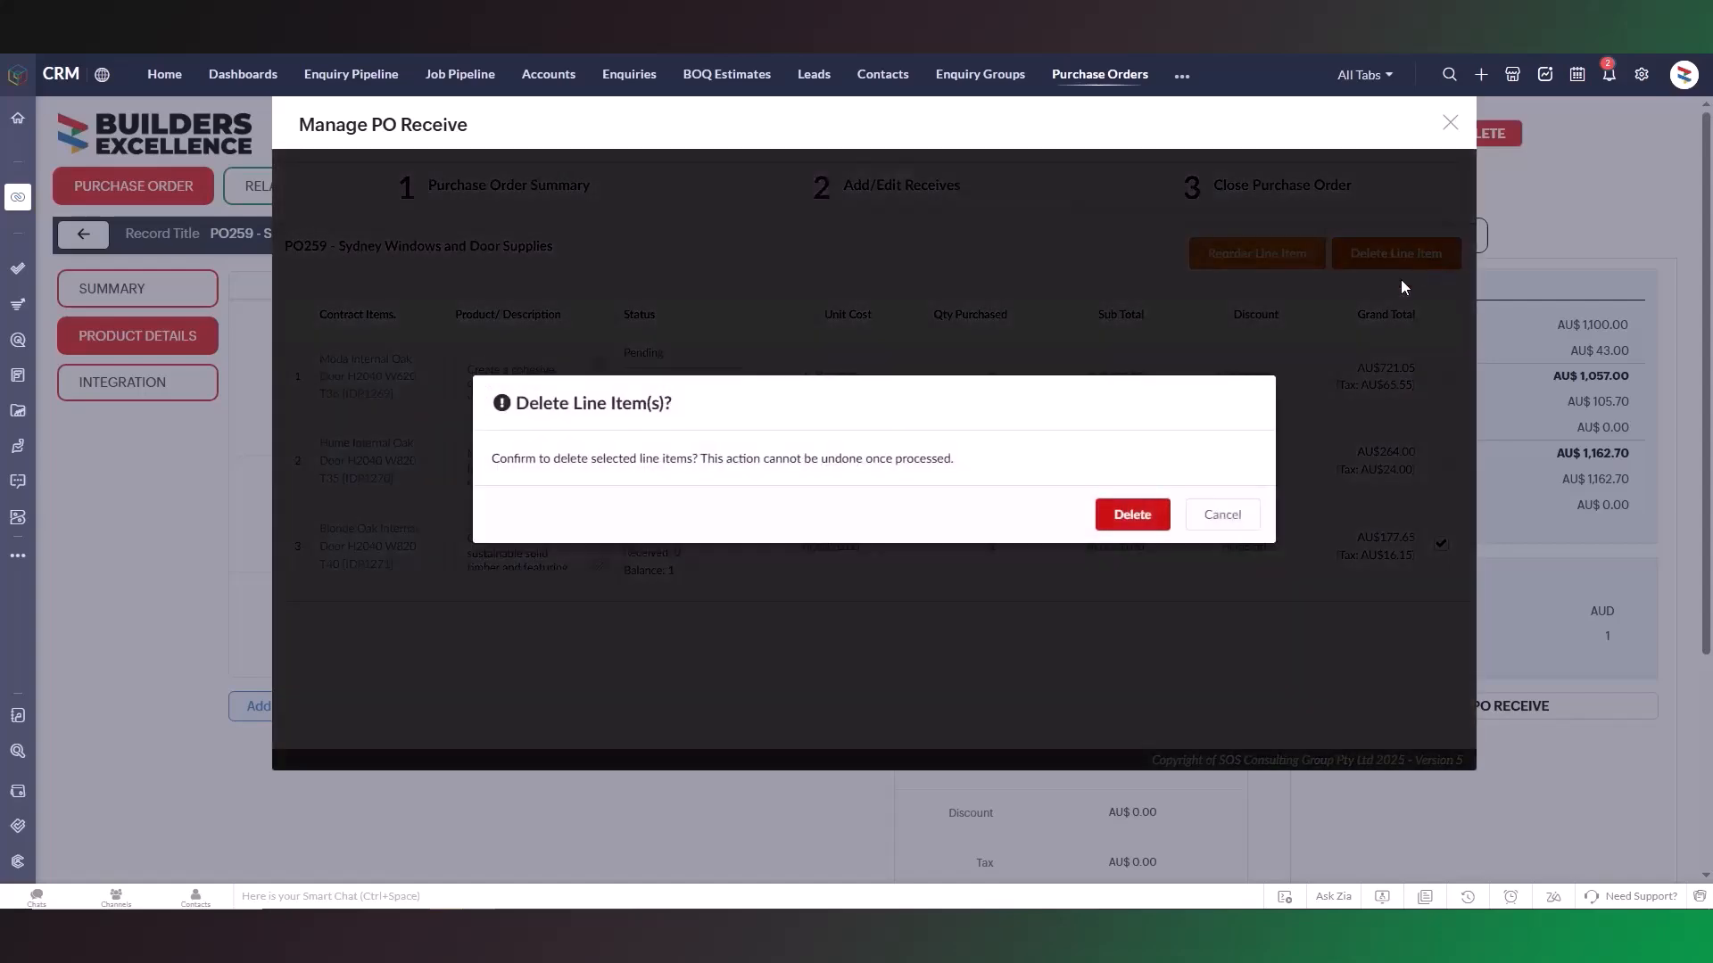
pyautogui.click(1139, 523)
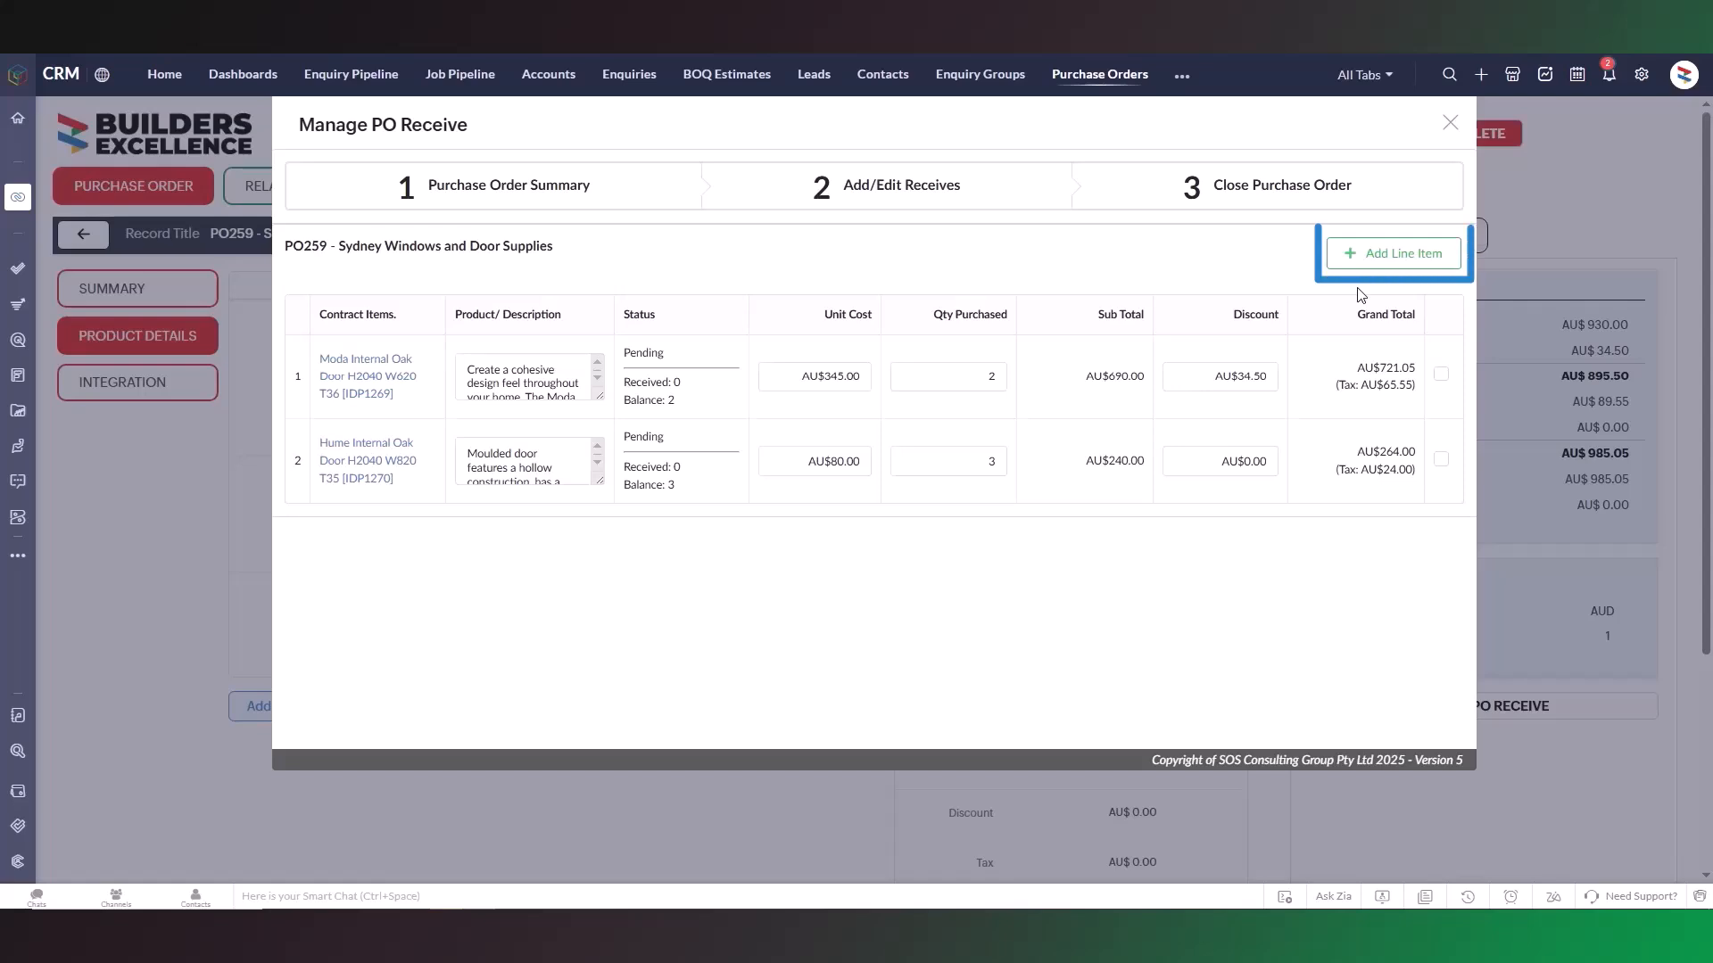
# Add a new line item for the product Blonde Oak Internal Door H2040 W820 T40 [IDP1271].
pyautogui.click(1397, 265)
pyautogui.click(680, 290)
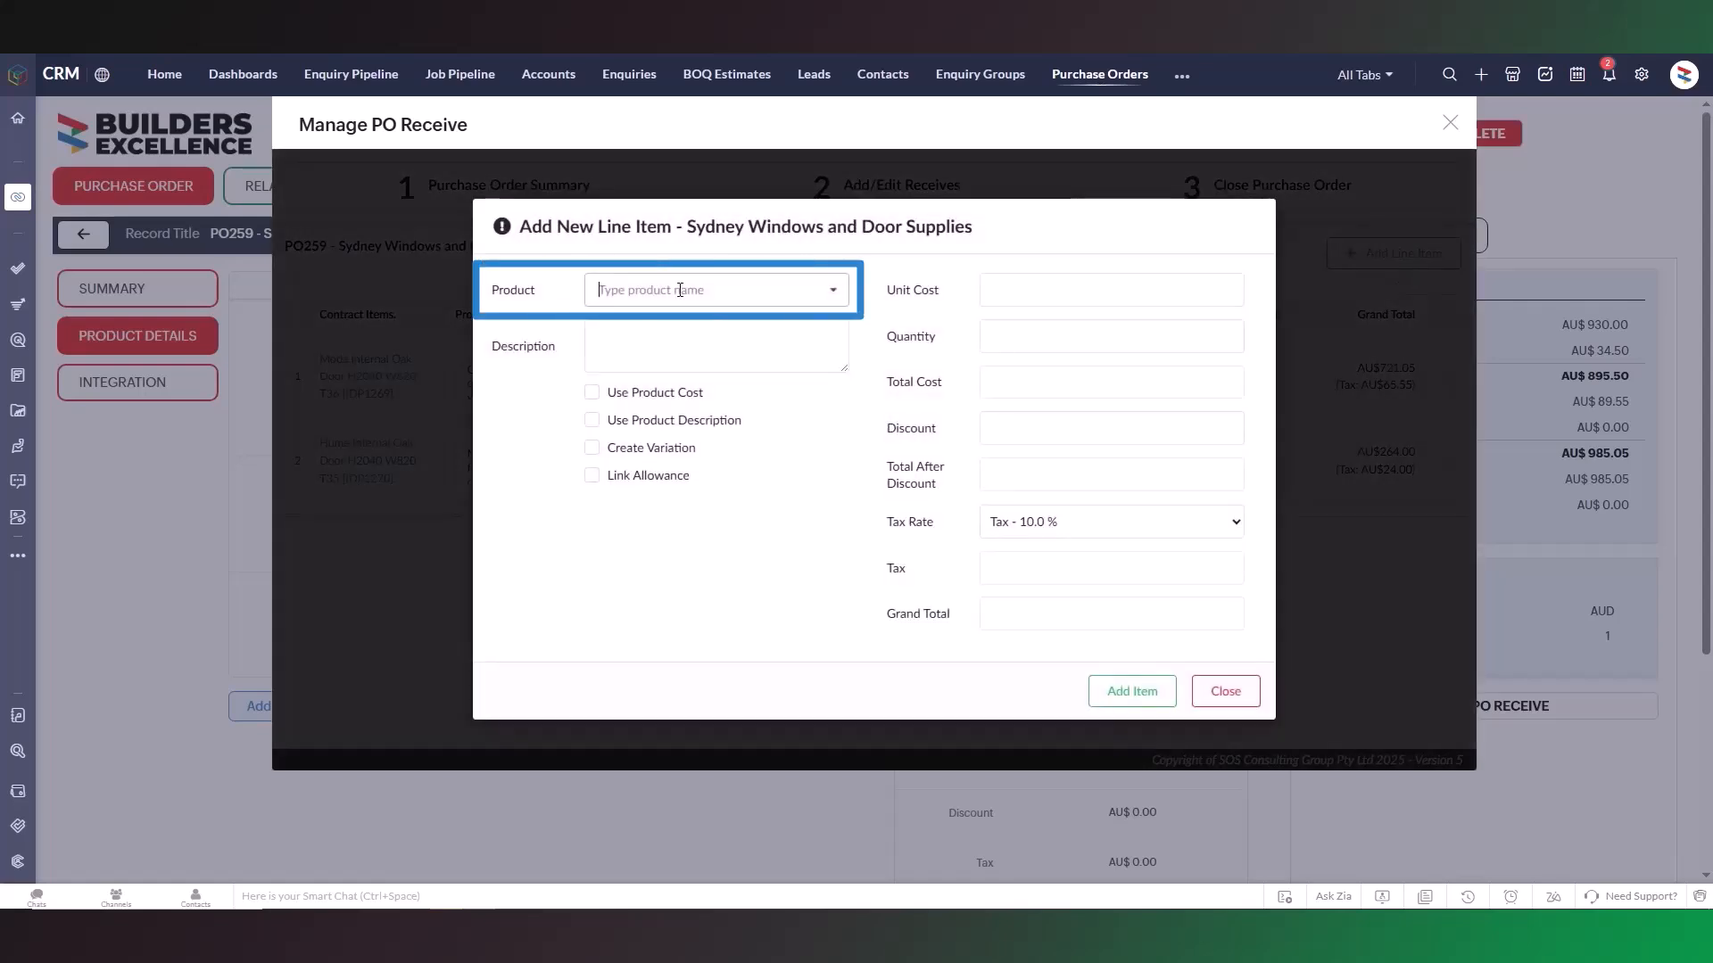
pyautogui.write('Blond')
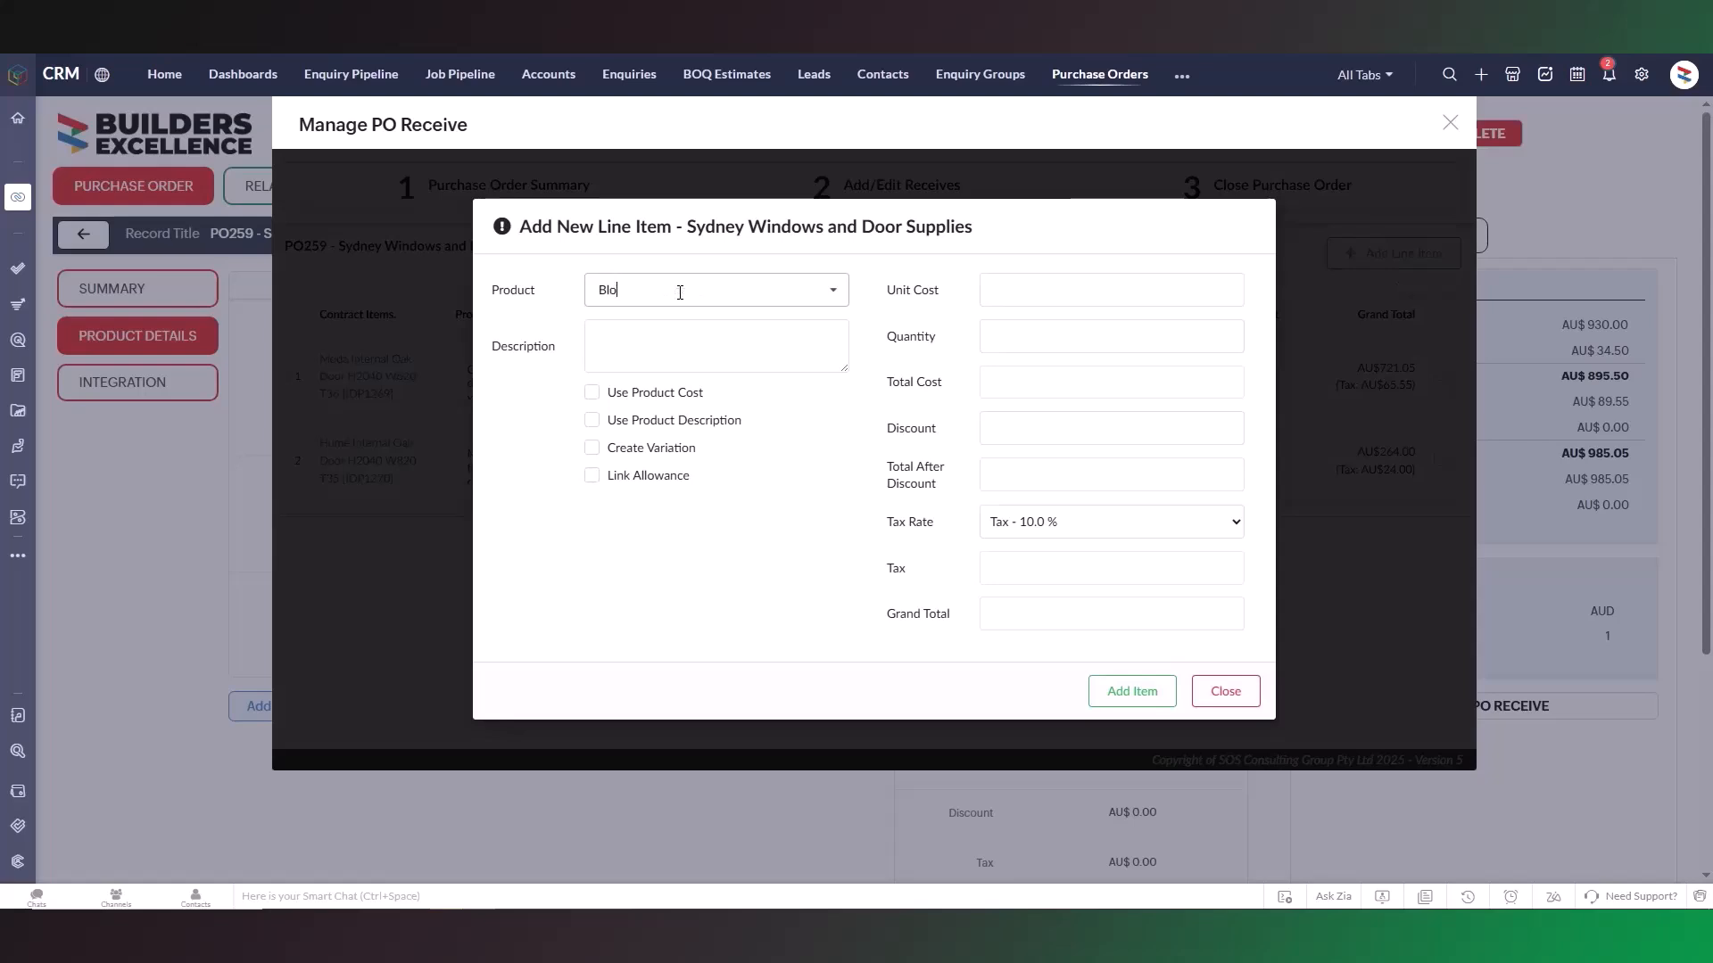
pyautogui.click(806, 340)
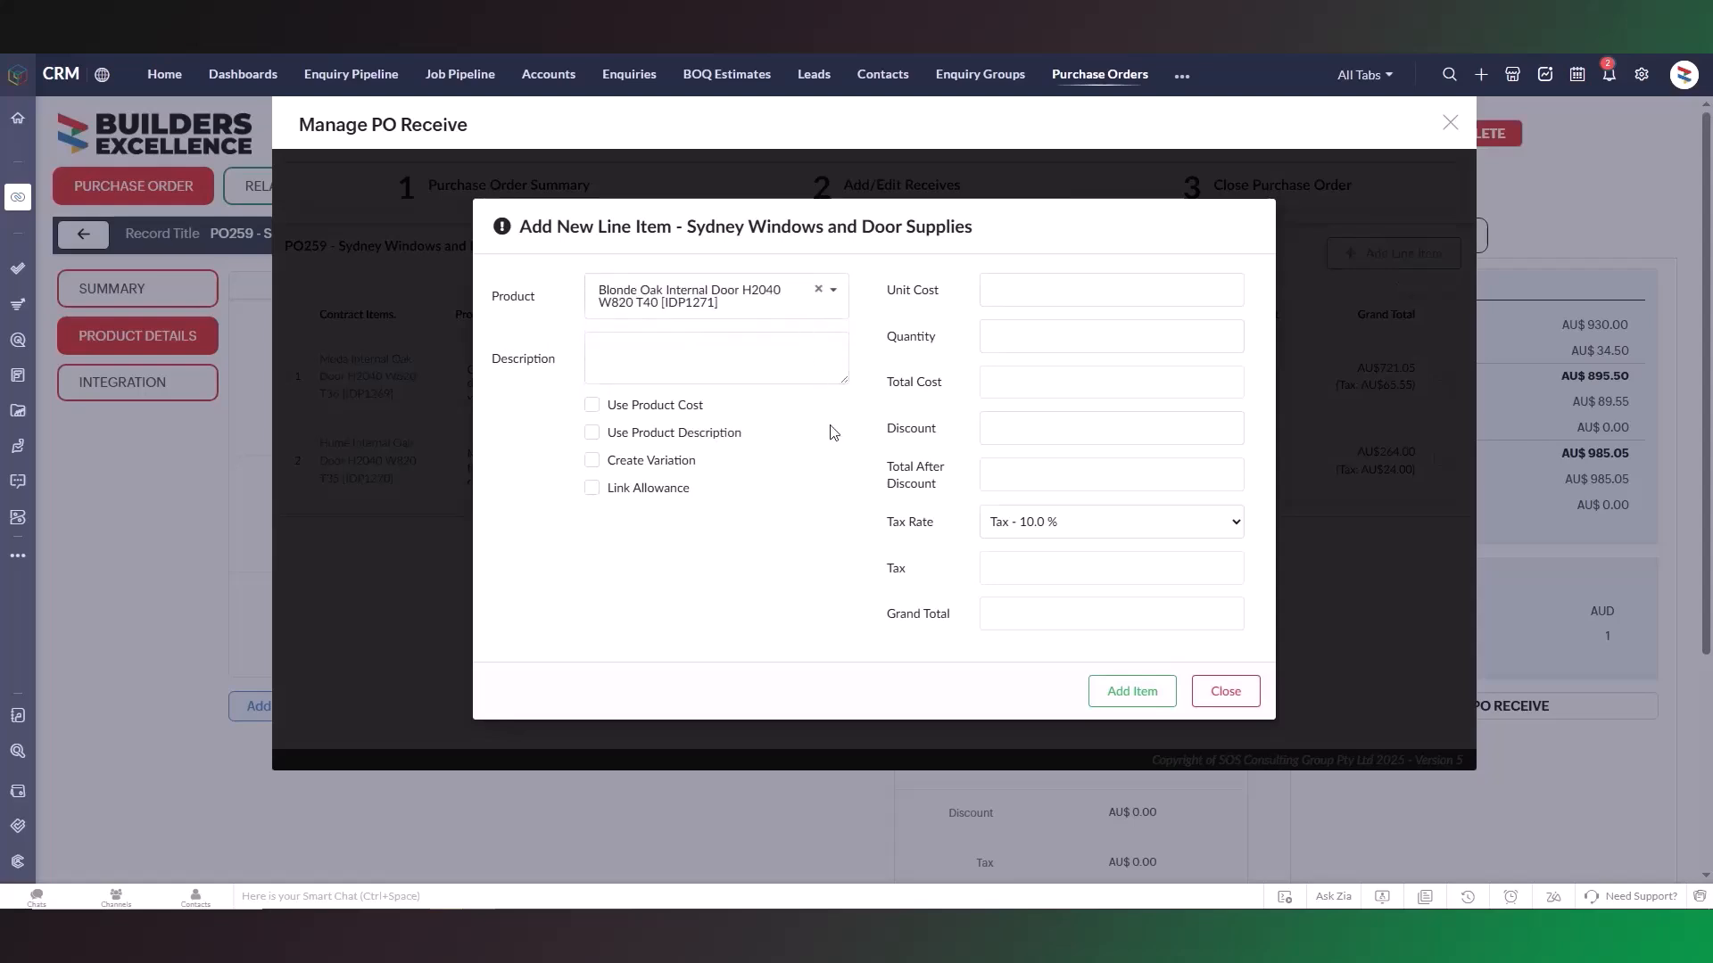
pyautogui.click(1150, 698)
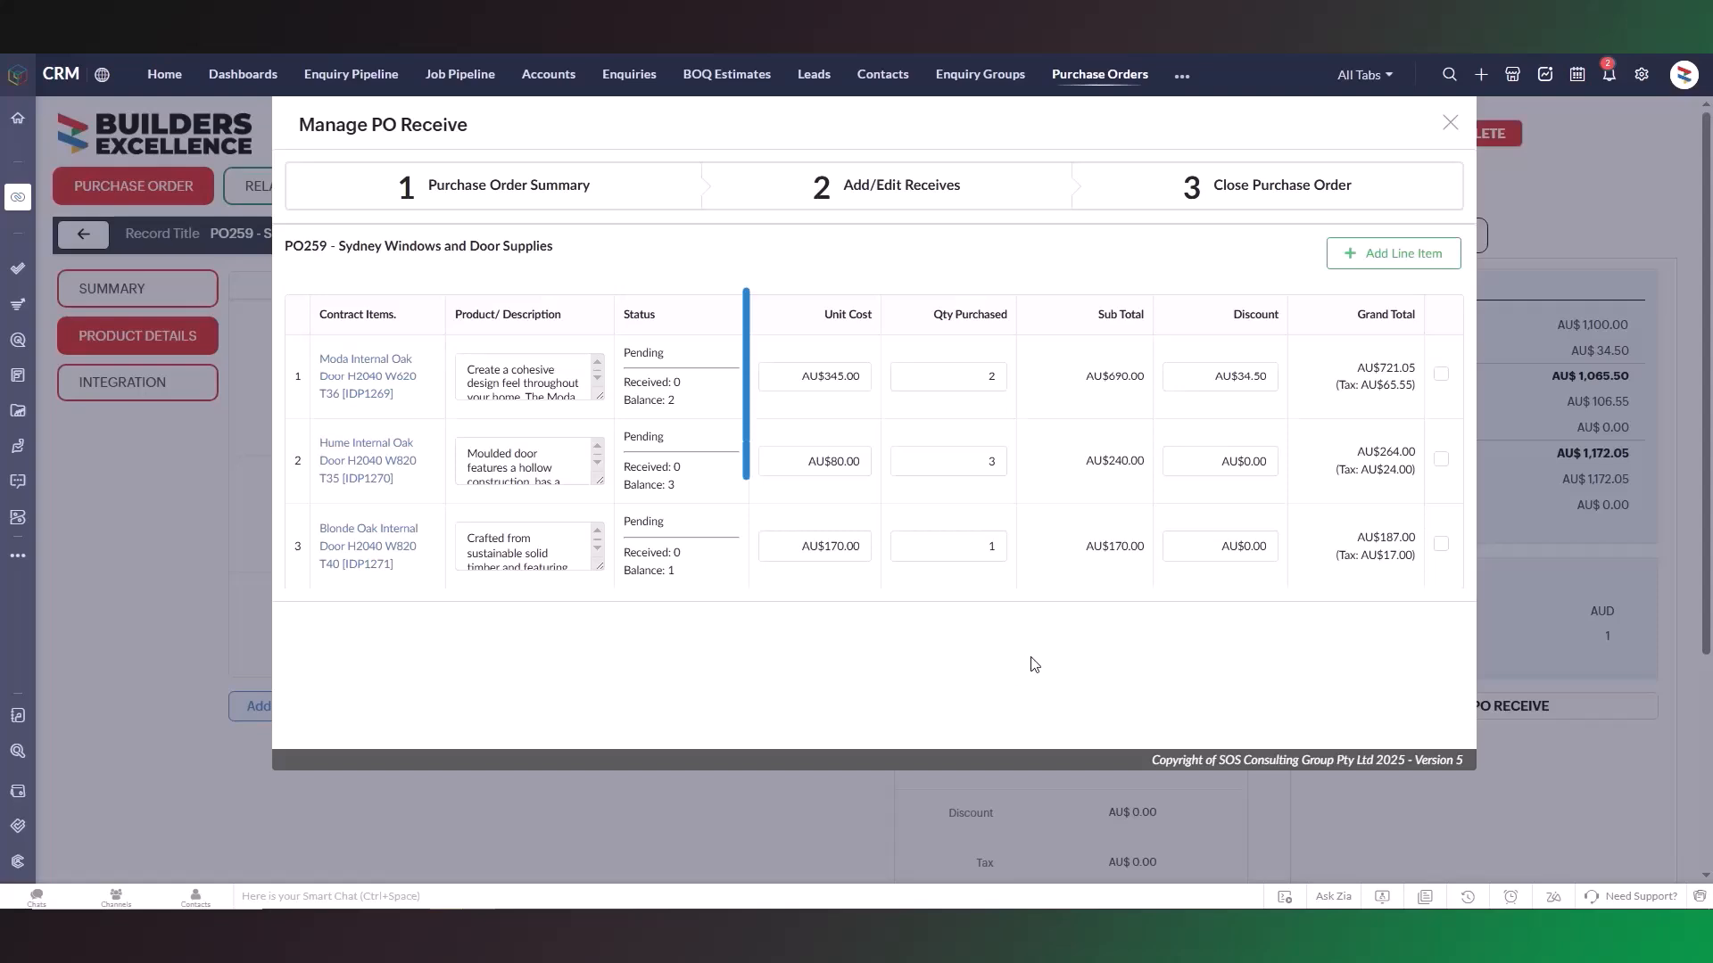
# Set the Moda door's unit cost to AU$350.00, and the Hume door's unit cost to AU$95.00, quantity to 2 and discount to AU$20.00.
pyautogui.doubleClick(866, 383)
pyautogui.write('350')
pyautogui.click(1256, 468)
pyautogui.write('2')
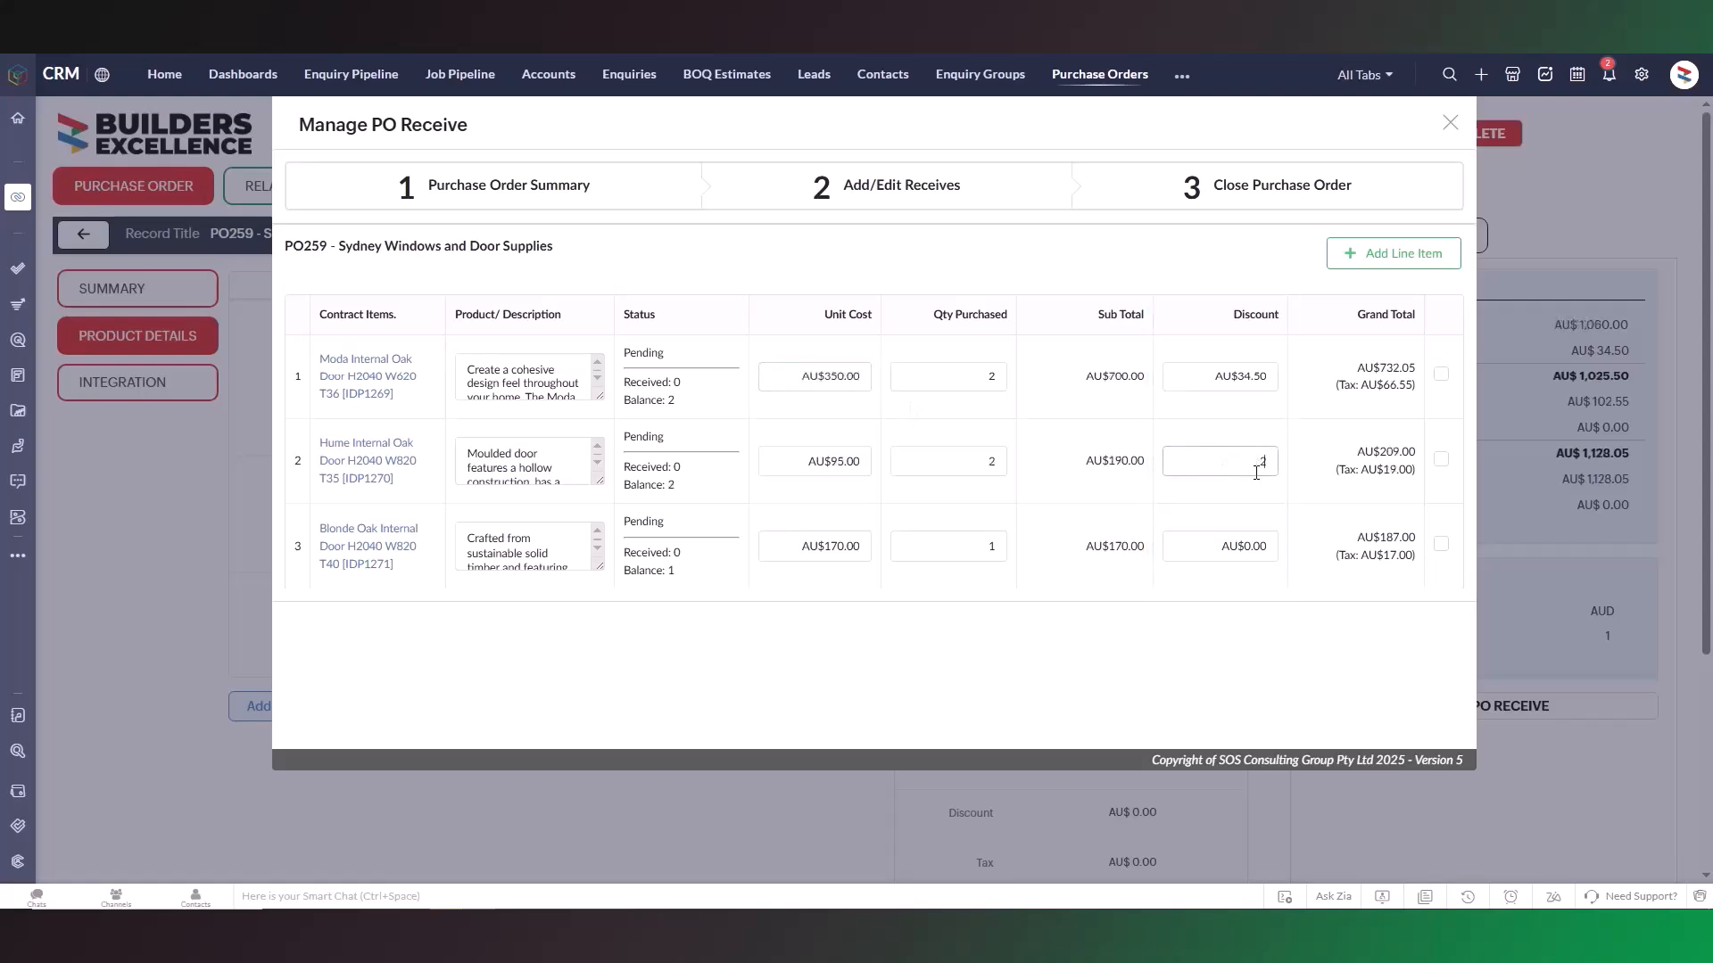
pyautogui.write('0')
pyautogui.click(1271, 496)
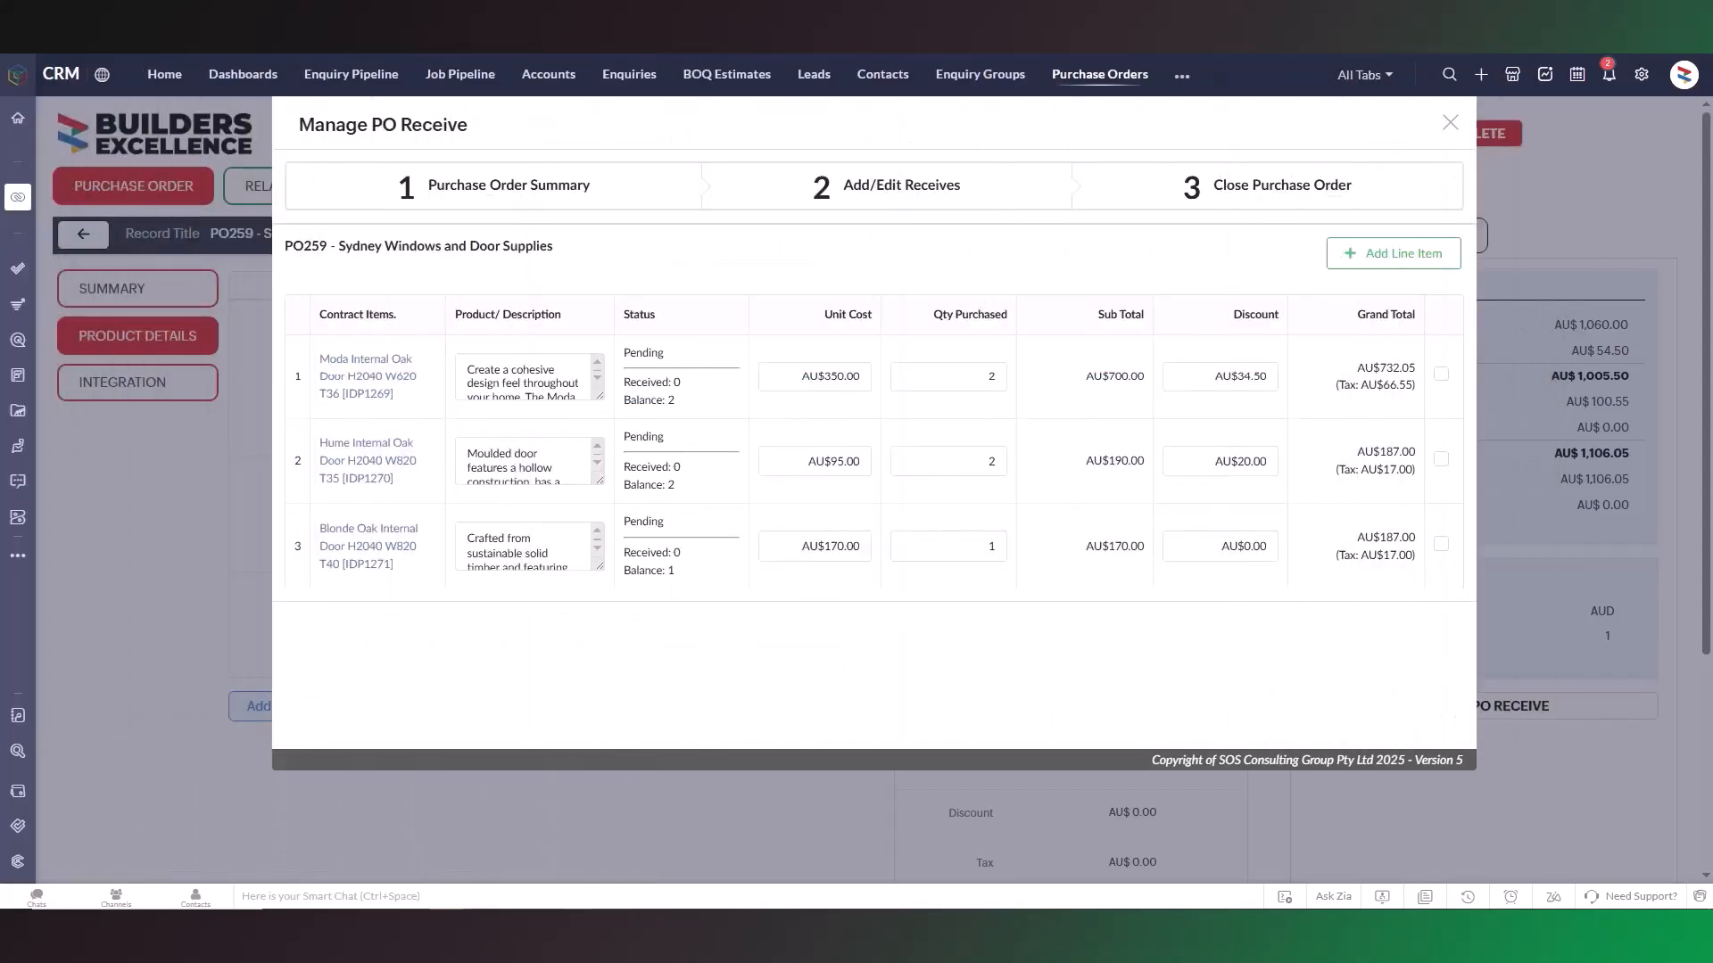
# Reorder the Blonde Oak door on a new Sydney Windows and Door Supplies purchase order with the reason "Adjustment did not meet cut off time".
pyautogui.click(1441, 544)
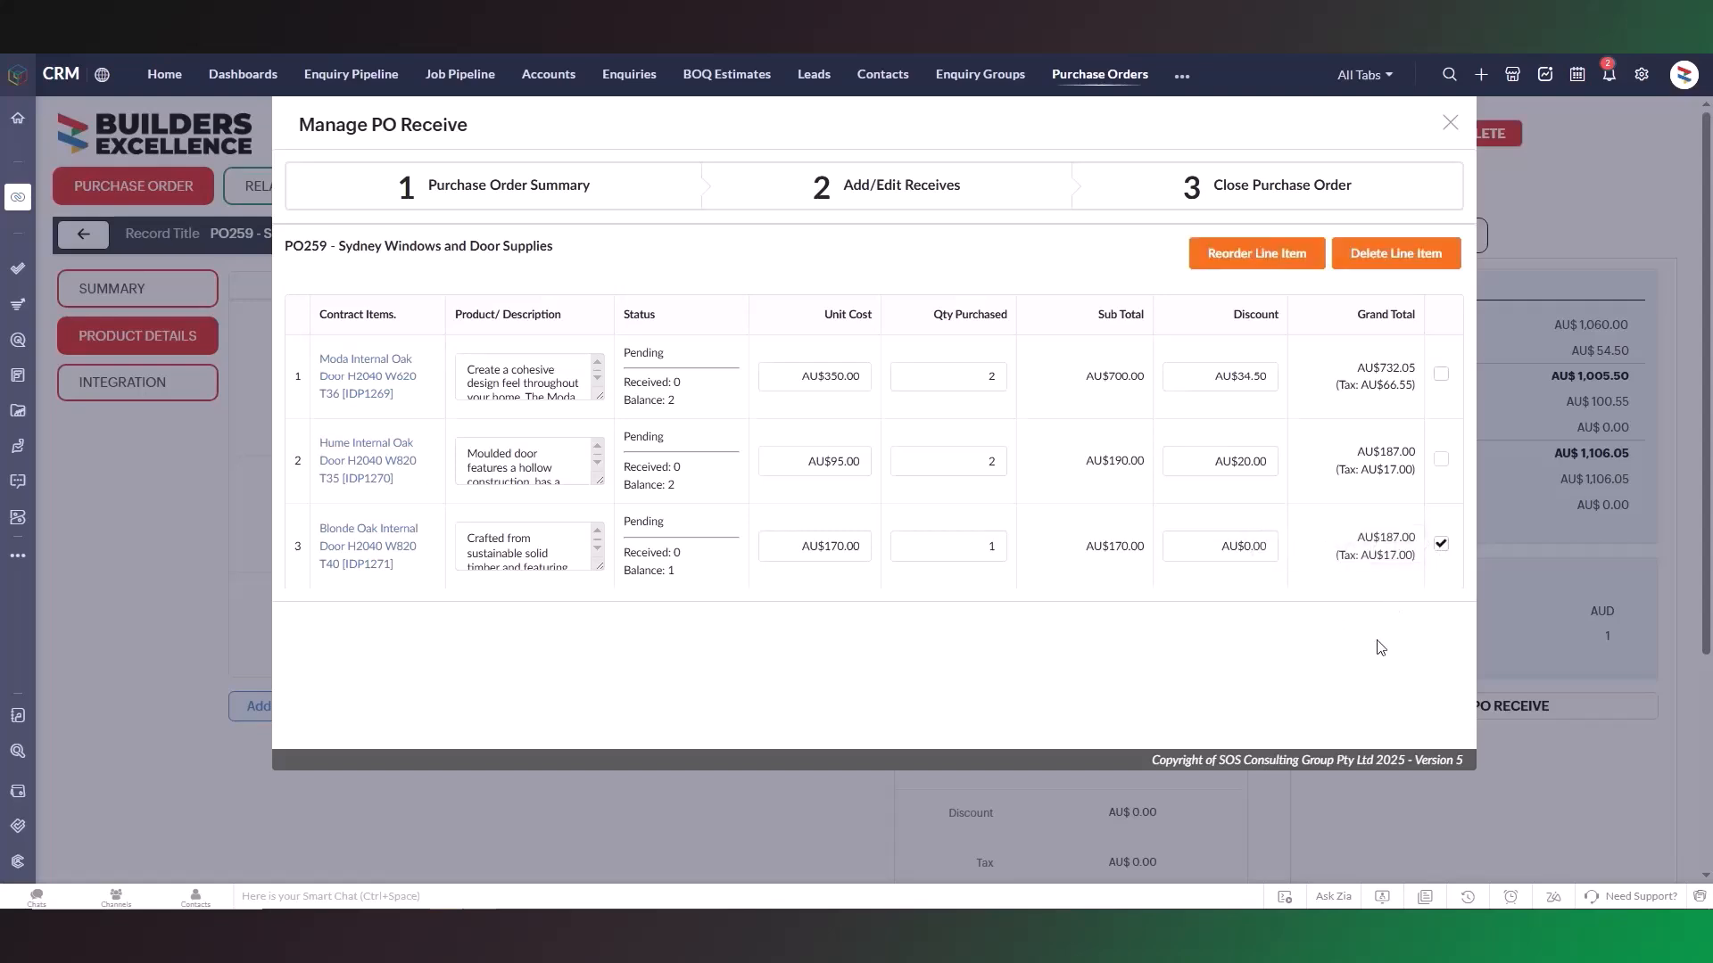
pyautogui.click(1295, 258)
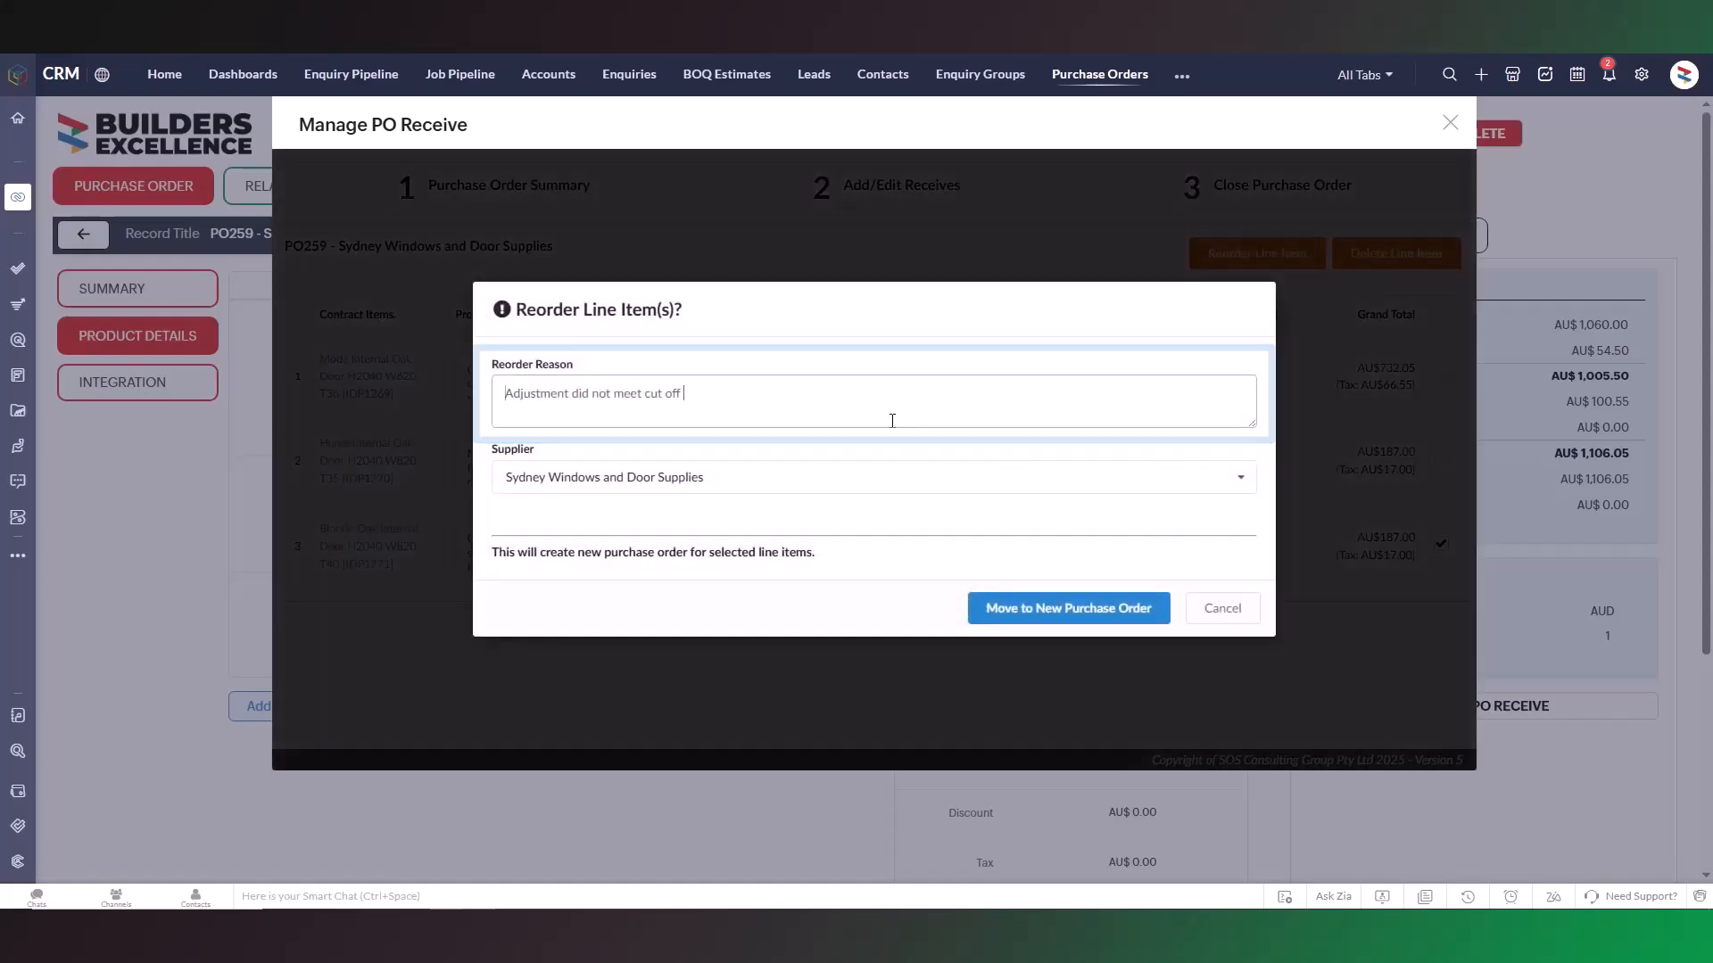
pyautogui.write('times')
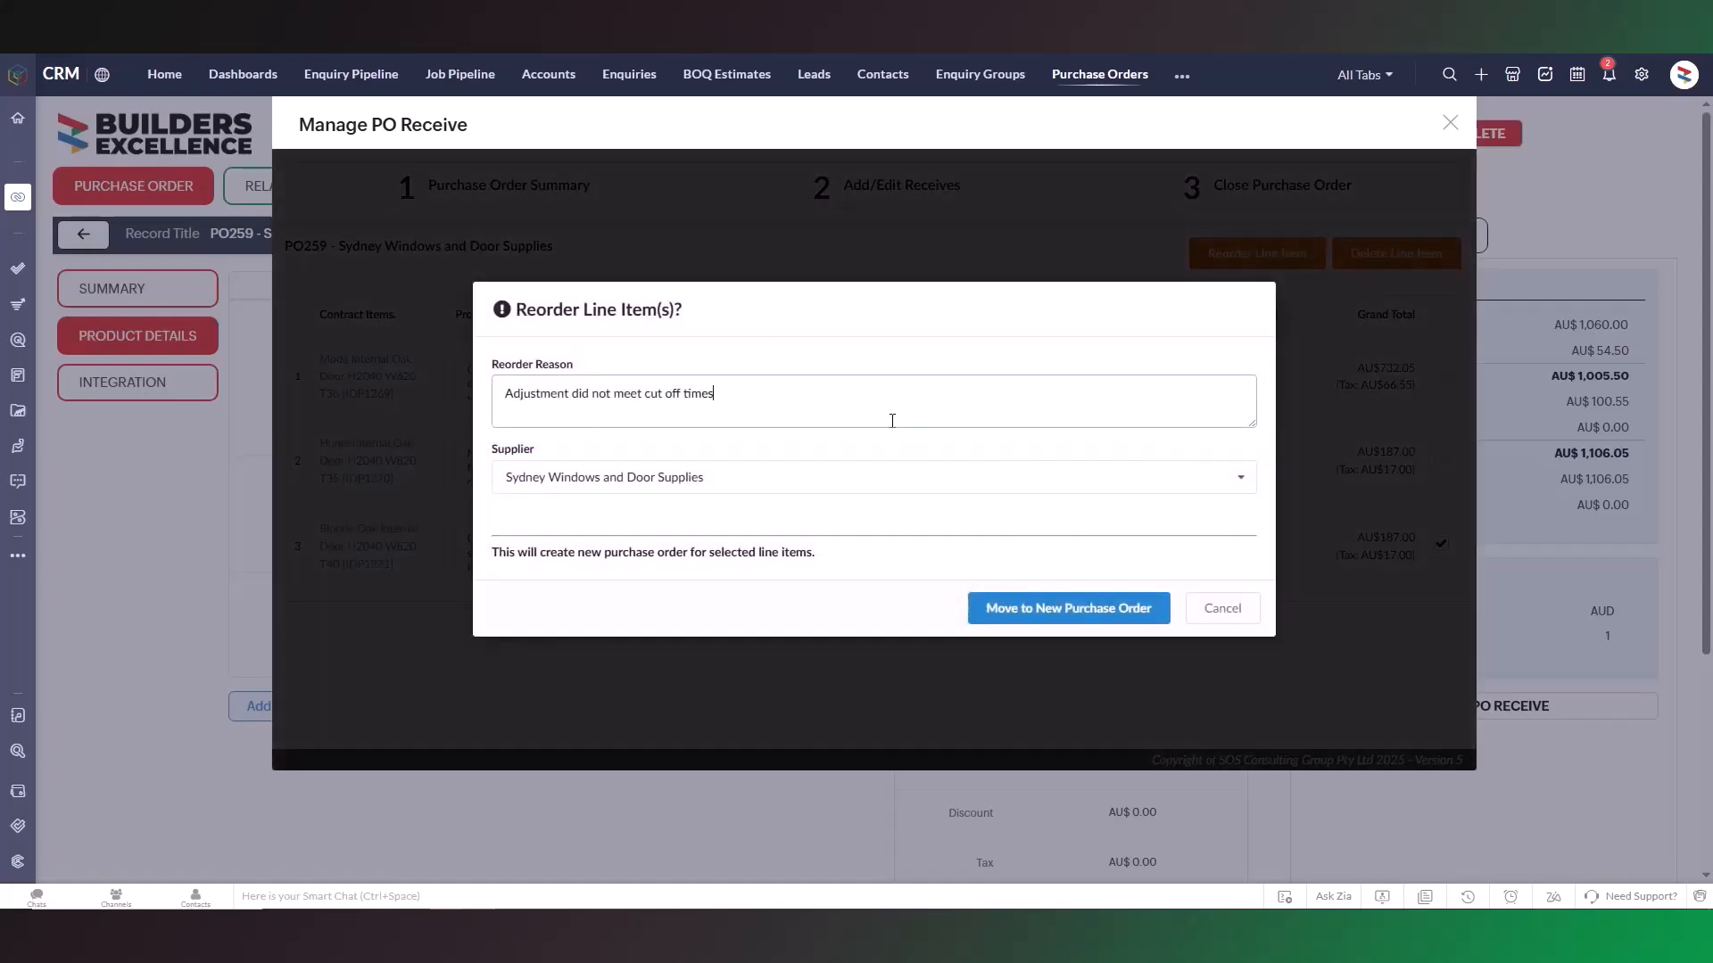
pyautogui.press('BackSpace')
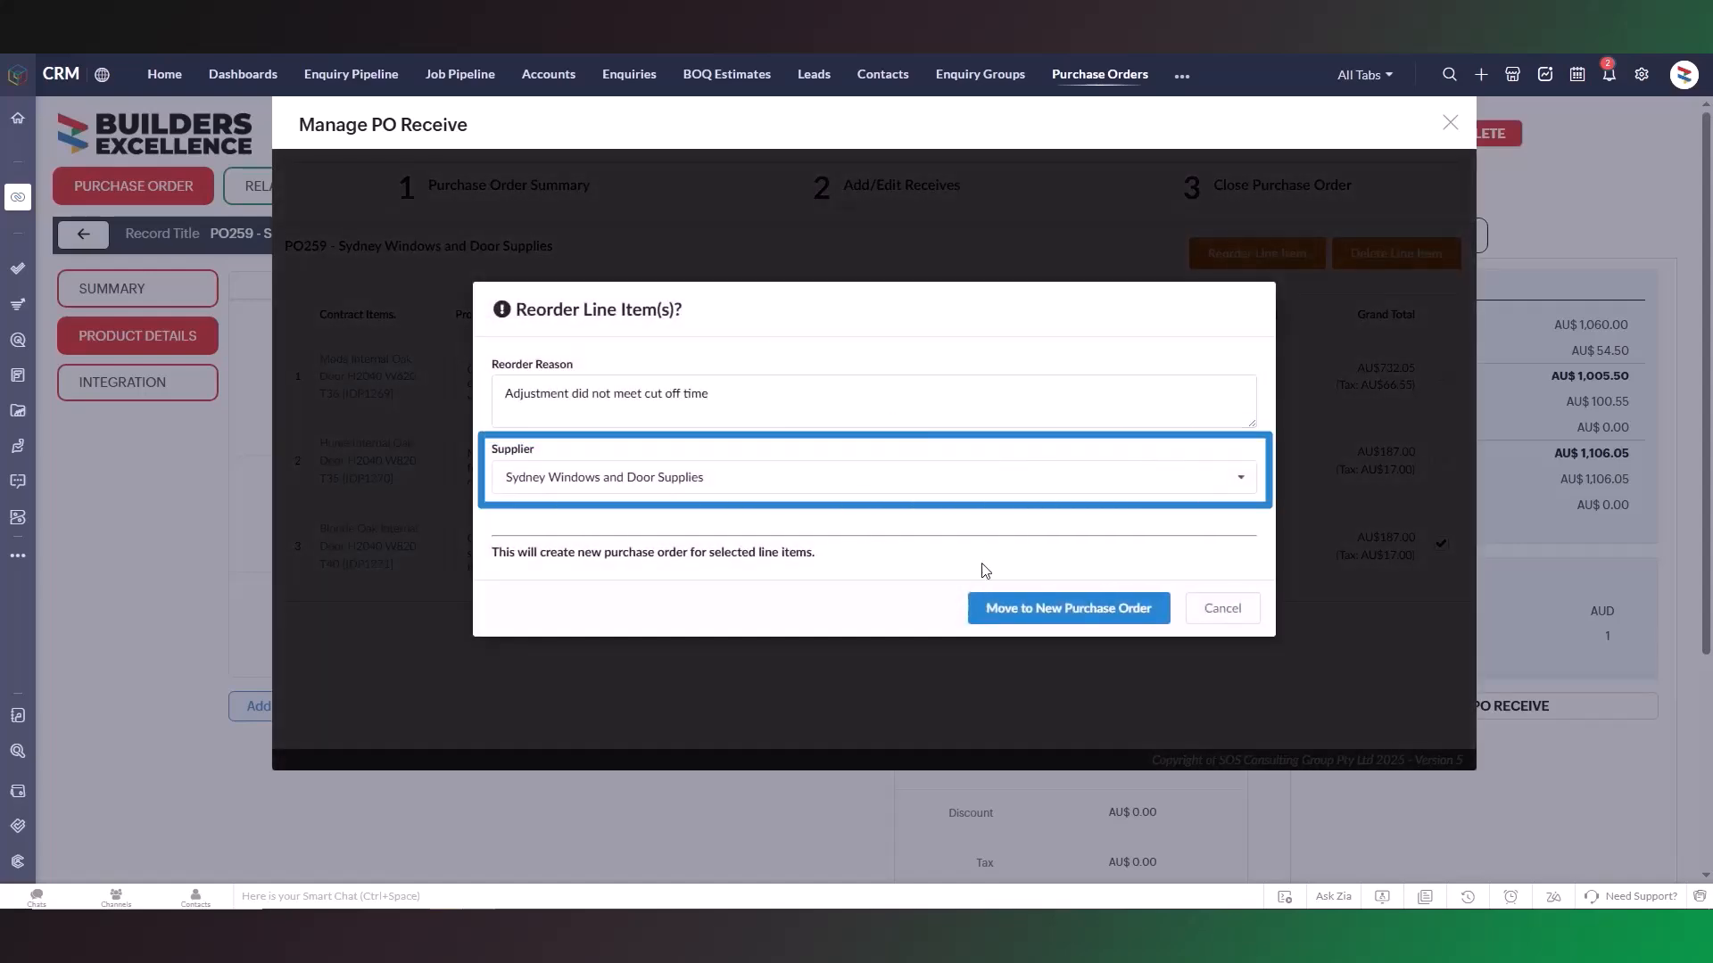
pyautogui.click(1032, 624)
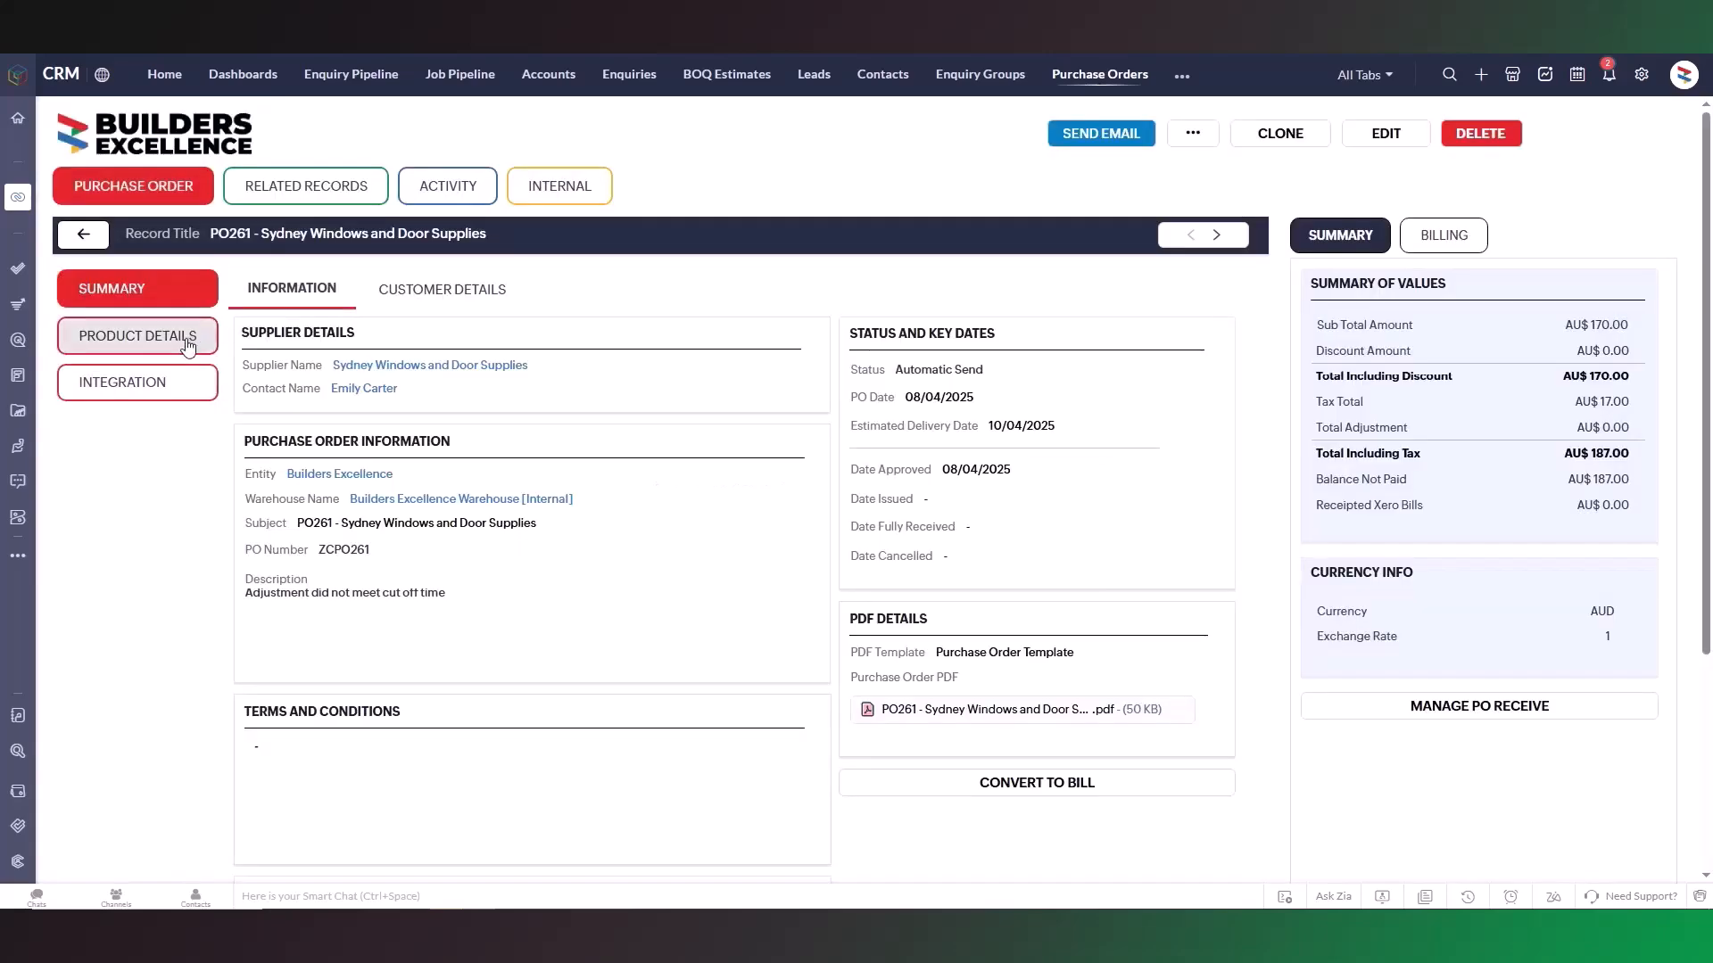
pyautogui.click(187, 346)
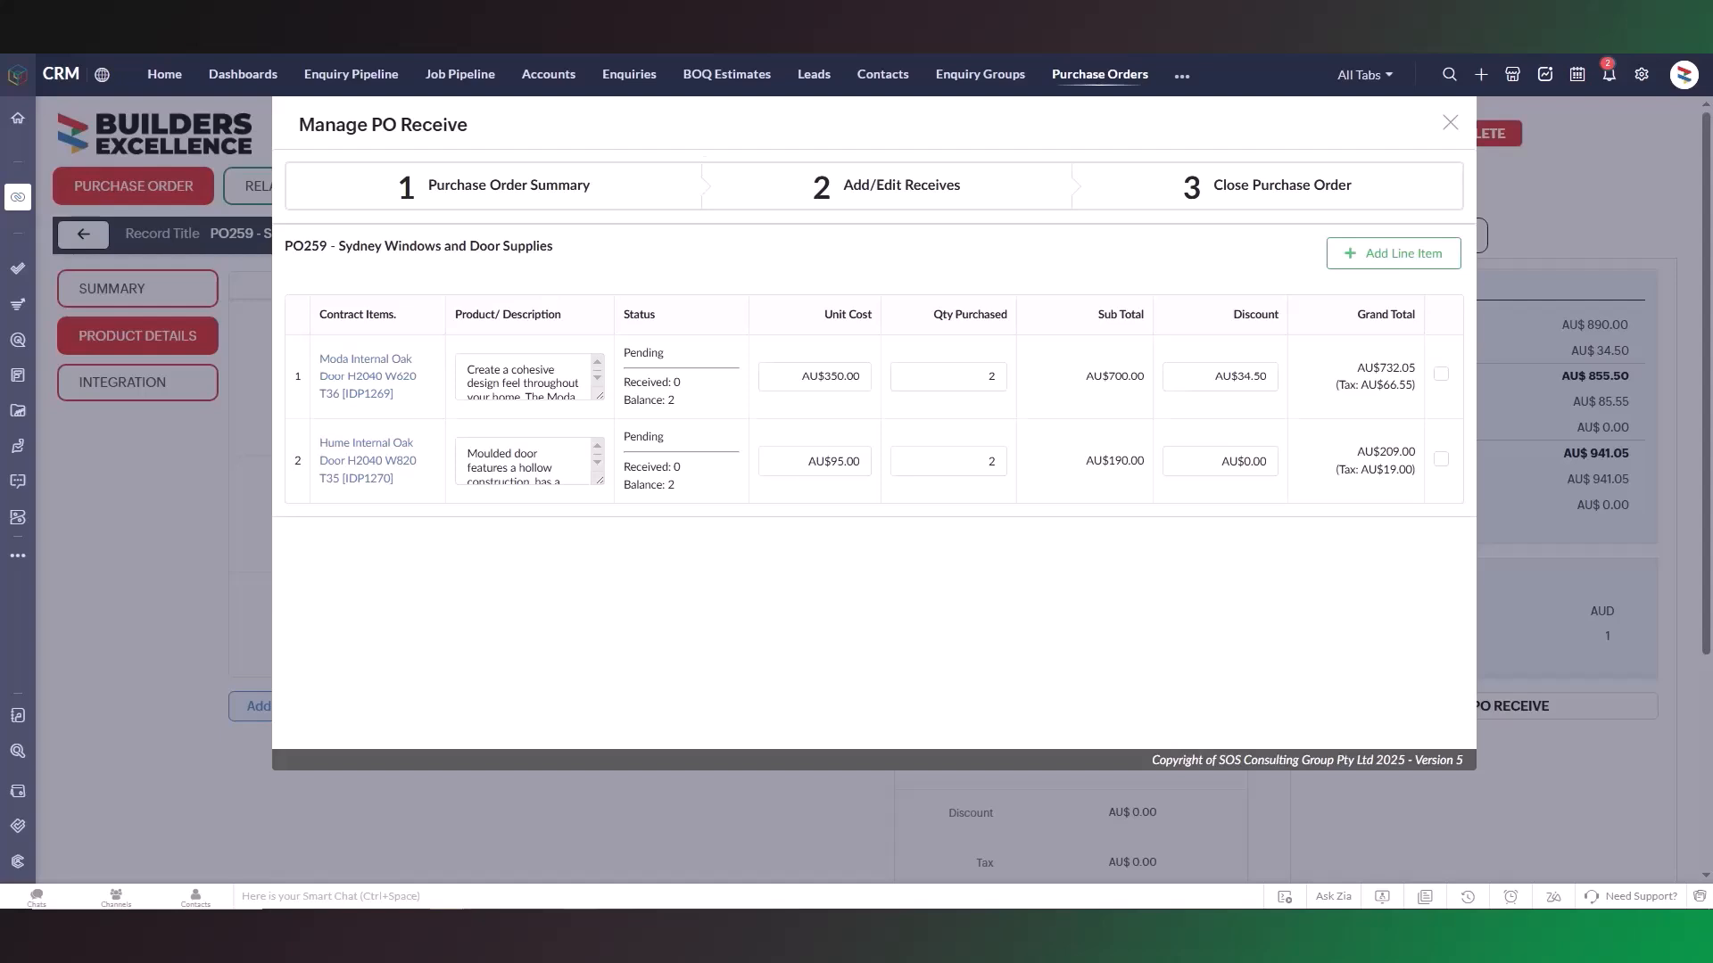
# Receive all pending items and edit the Moda door's receive to quantity 1 with the comment "partially received".
pyautogui.click(873, 208)
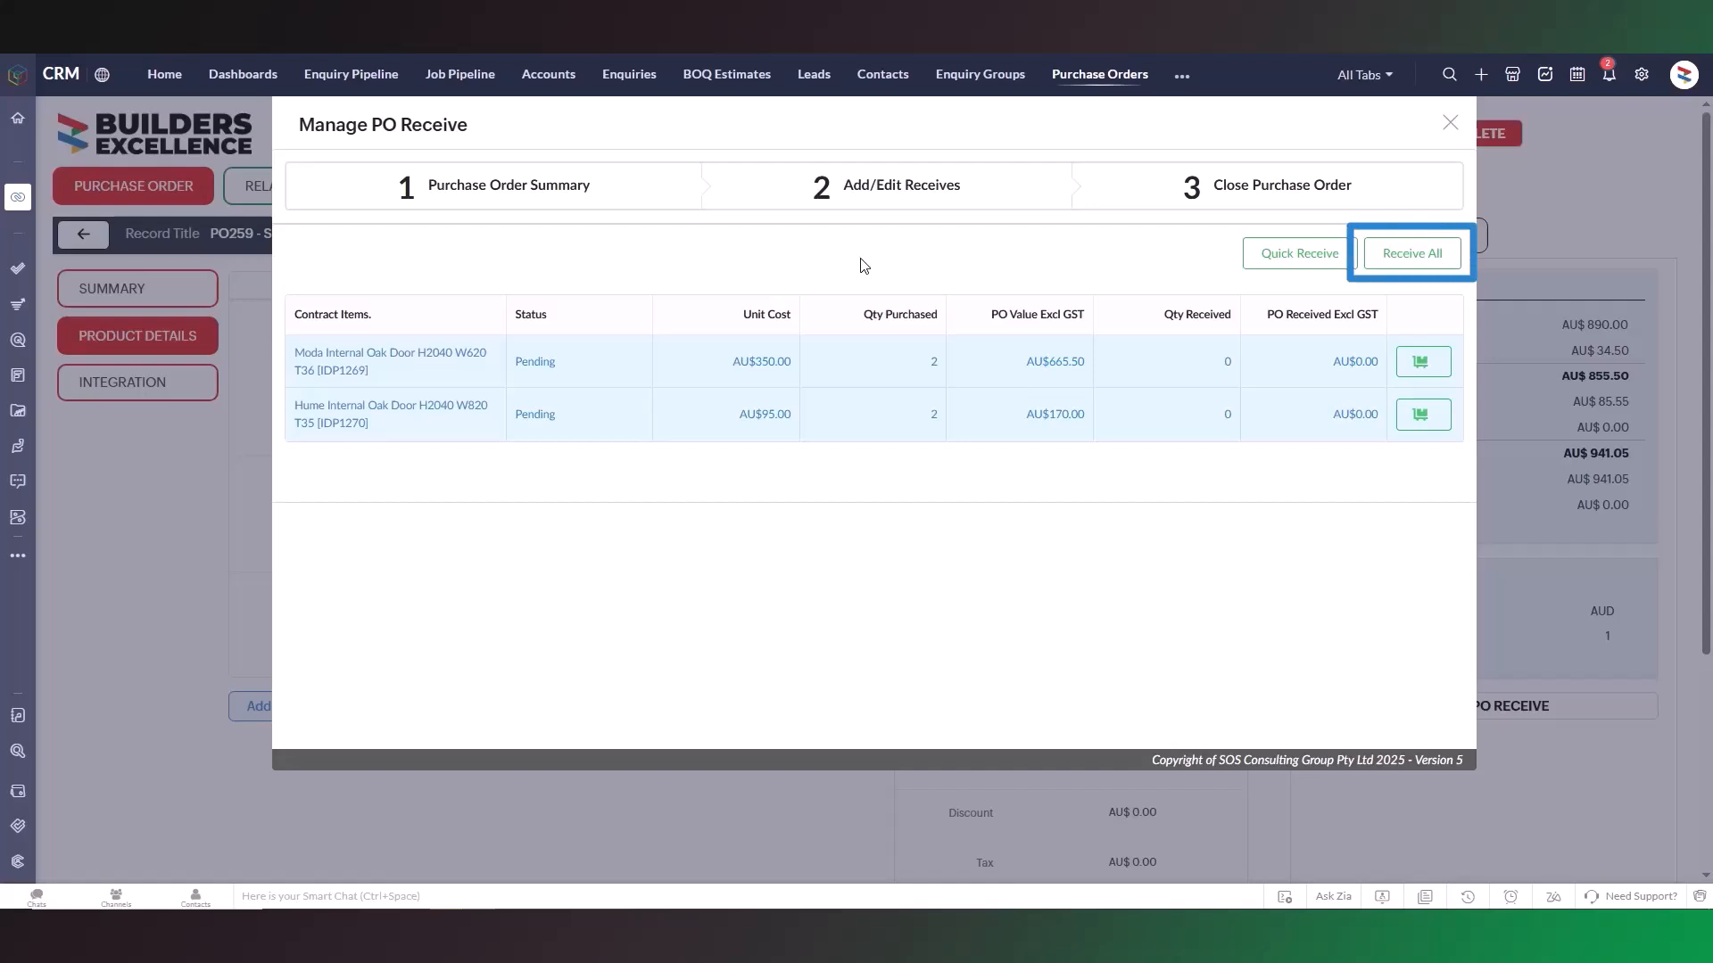
pyautogui.click(1433, 271)
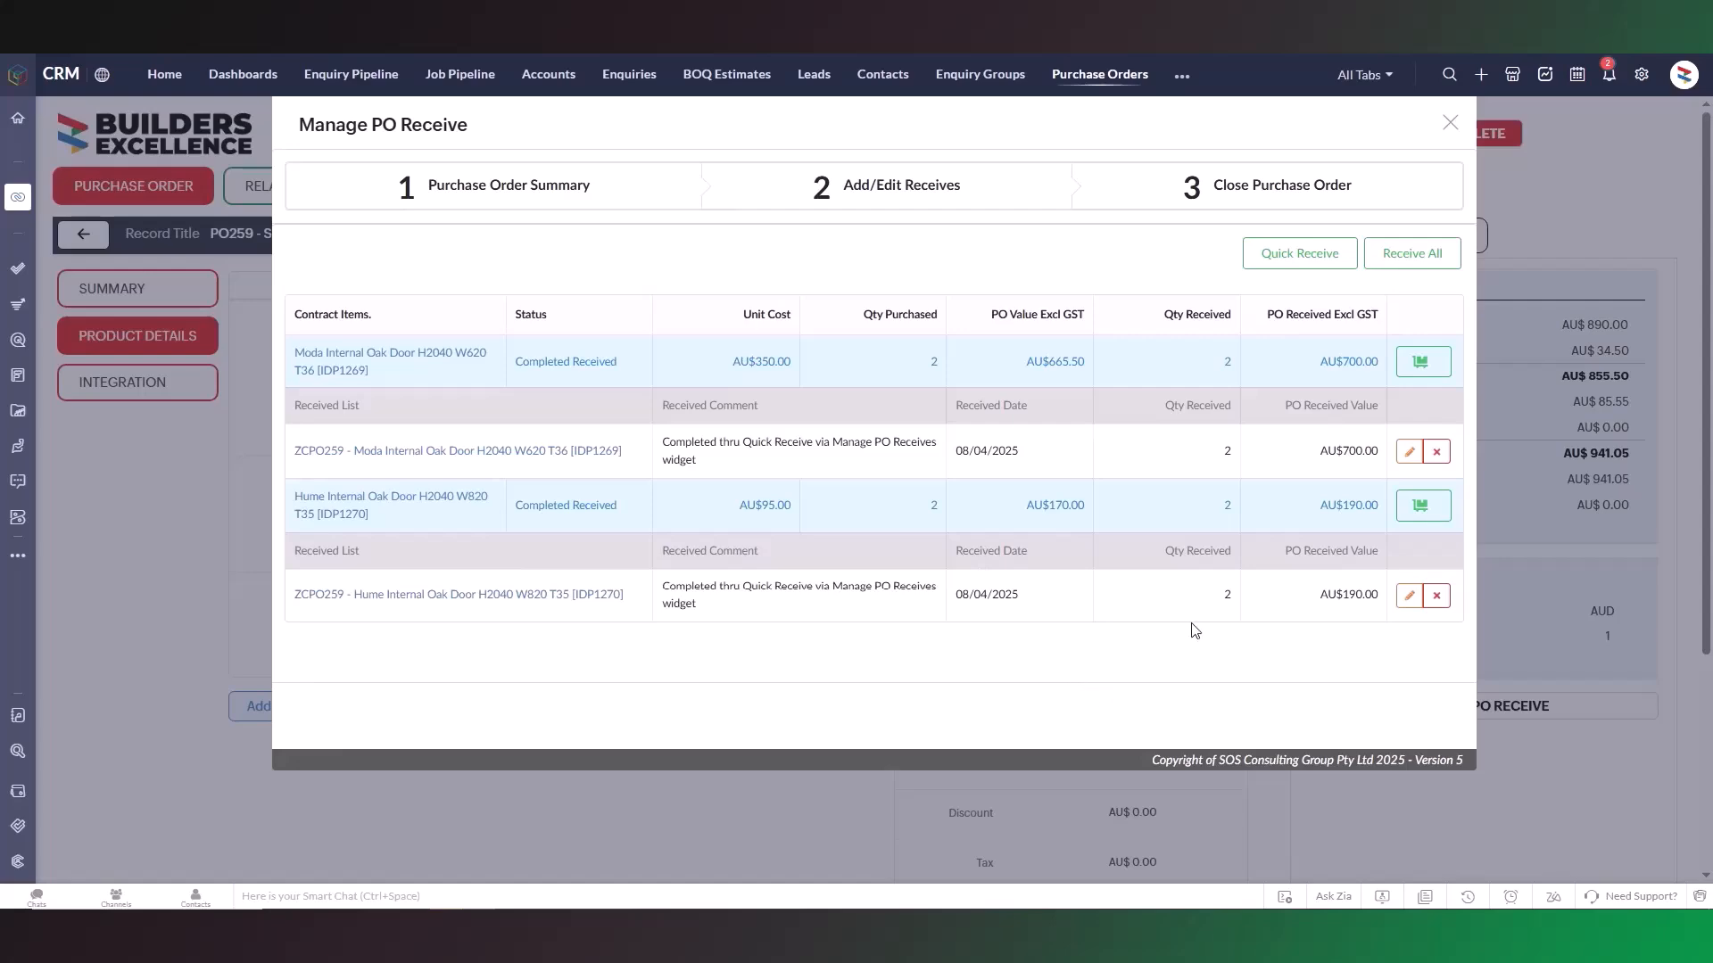
pyautogui.click(1409, 452)
pyautogui.doubleClick(741, 481)
pyautogui.write('1')
pyautogui.moveTo(1090, 482); pyautogui.dragTo(965, 478)
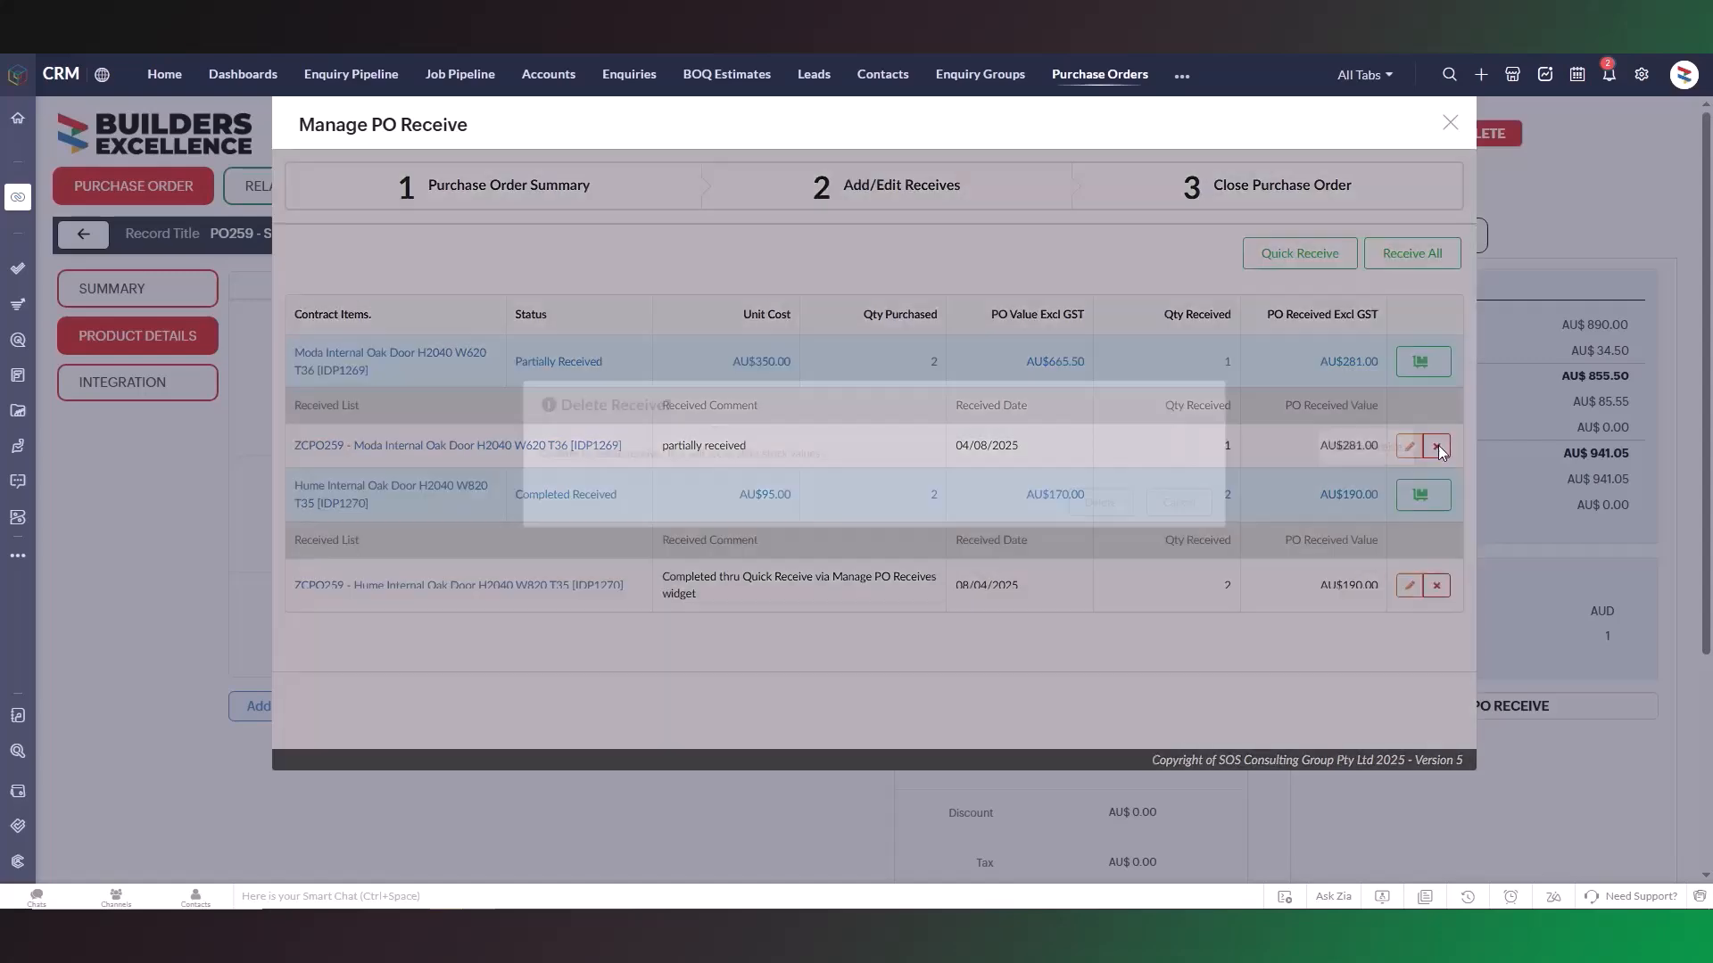
# Delete the receive records of both the Moda door and the Hume door.
pyautogui.click(1438, 447)
pyautogui.click(1154, 517)
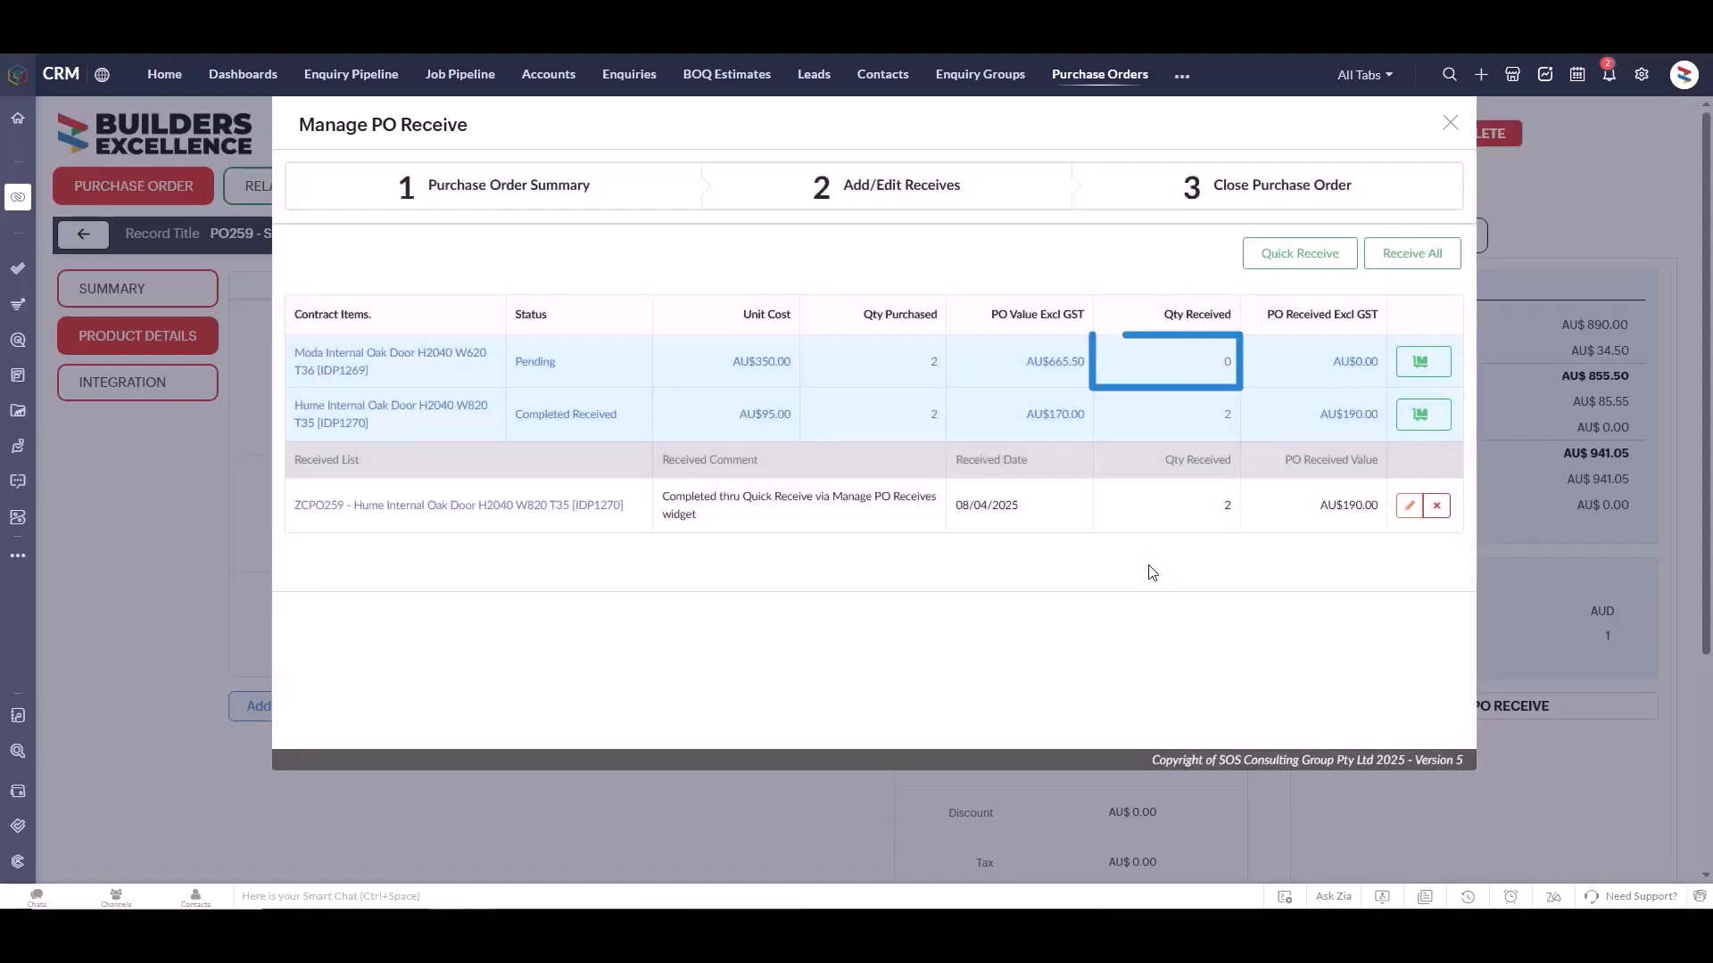
pyautogui.click(1436, 505)
pyautogui.click(1160, 522)
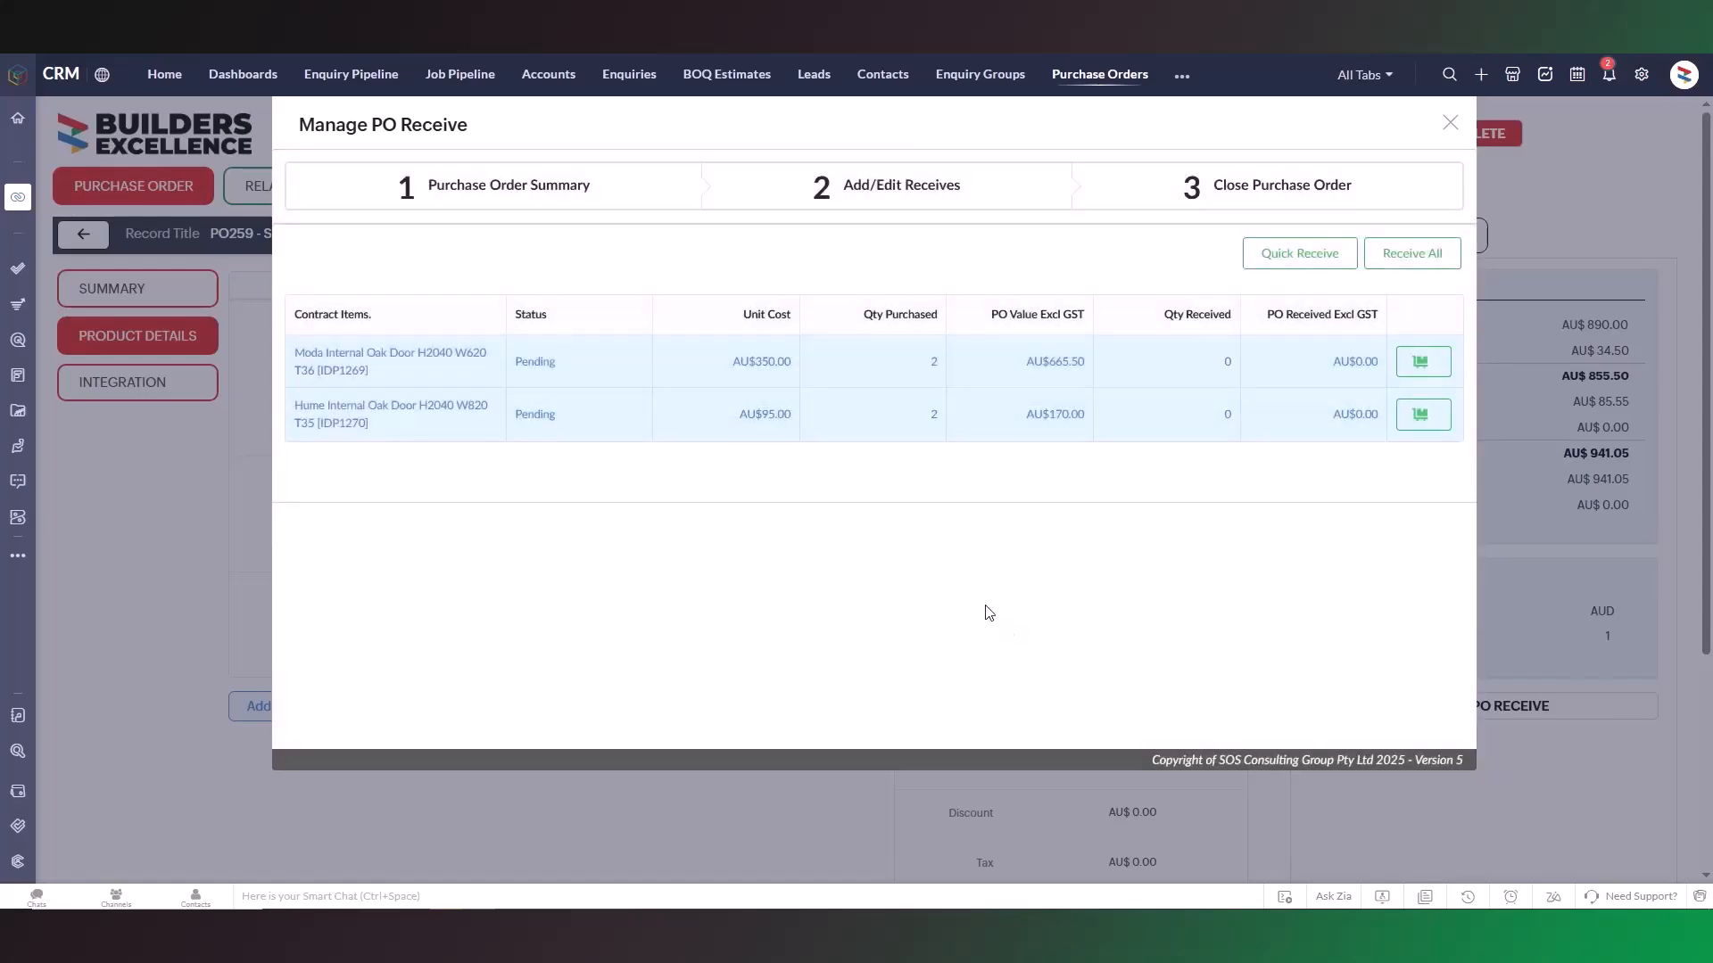
# Quick-receive the pending items with a new received quantity of 1 for the Moda door and 2 for the Hume door.
pyautogui.click(1325, 265)
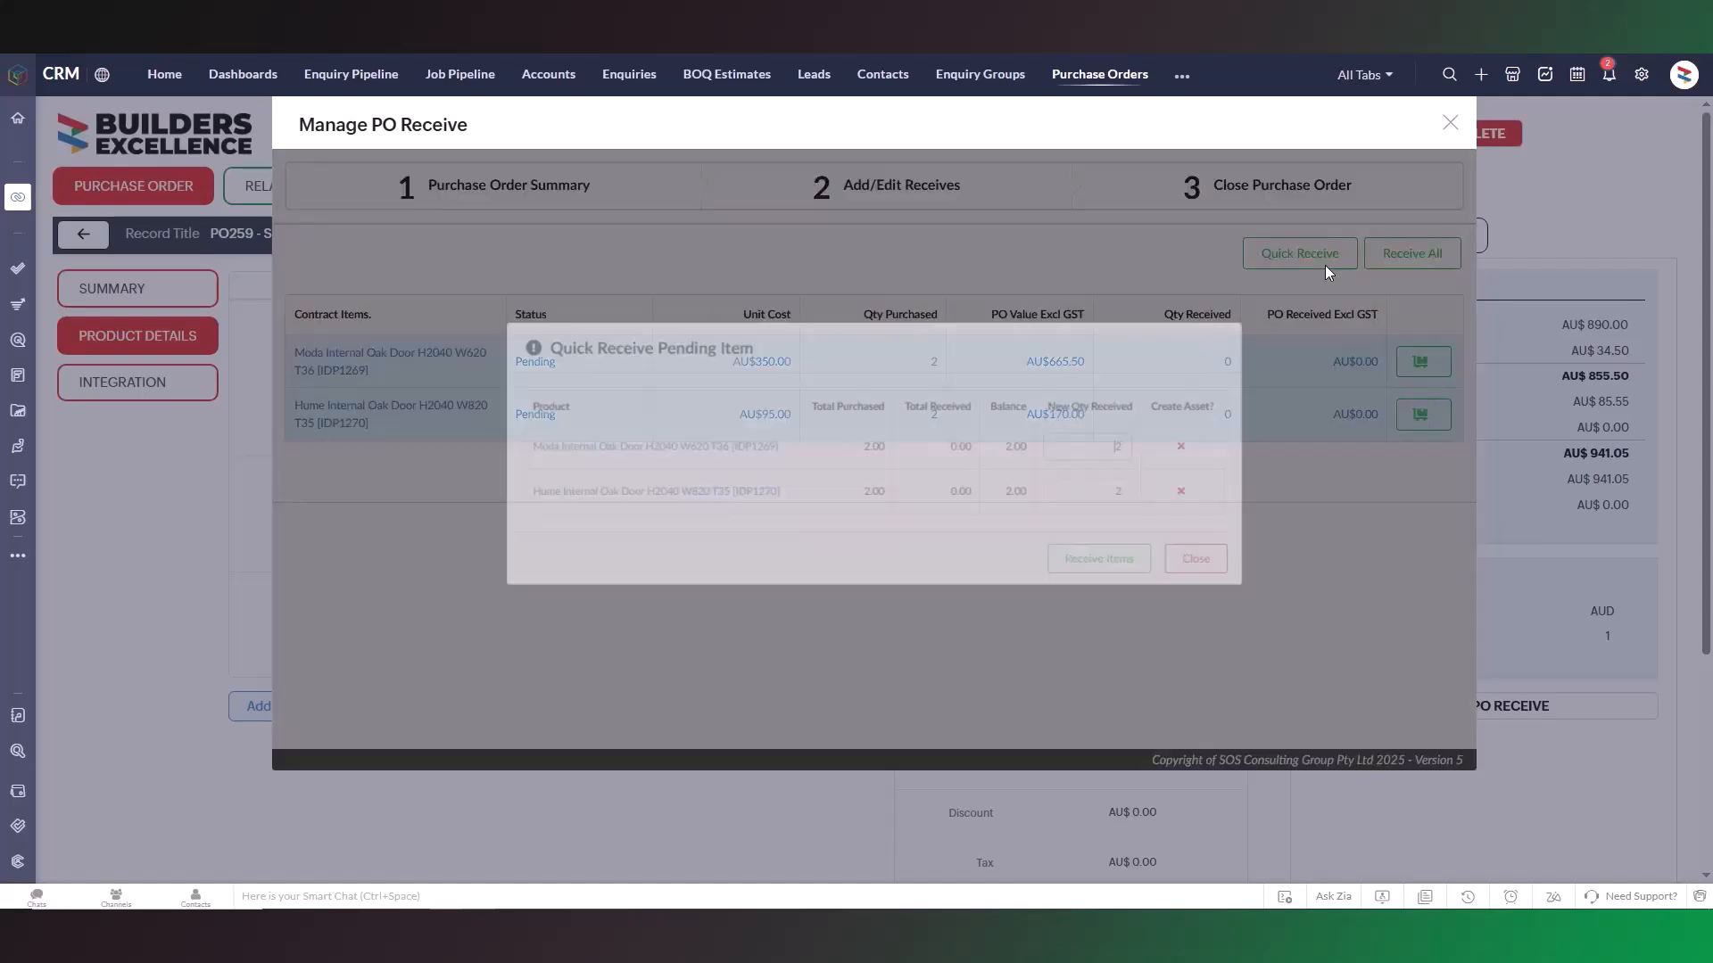
pyautogui.moveTo(1132, 453); pyautogui.dragTo(1186, 456)
pyautogui.write('1')
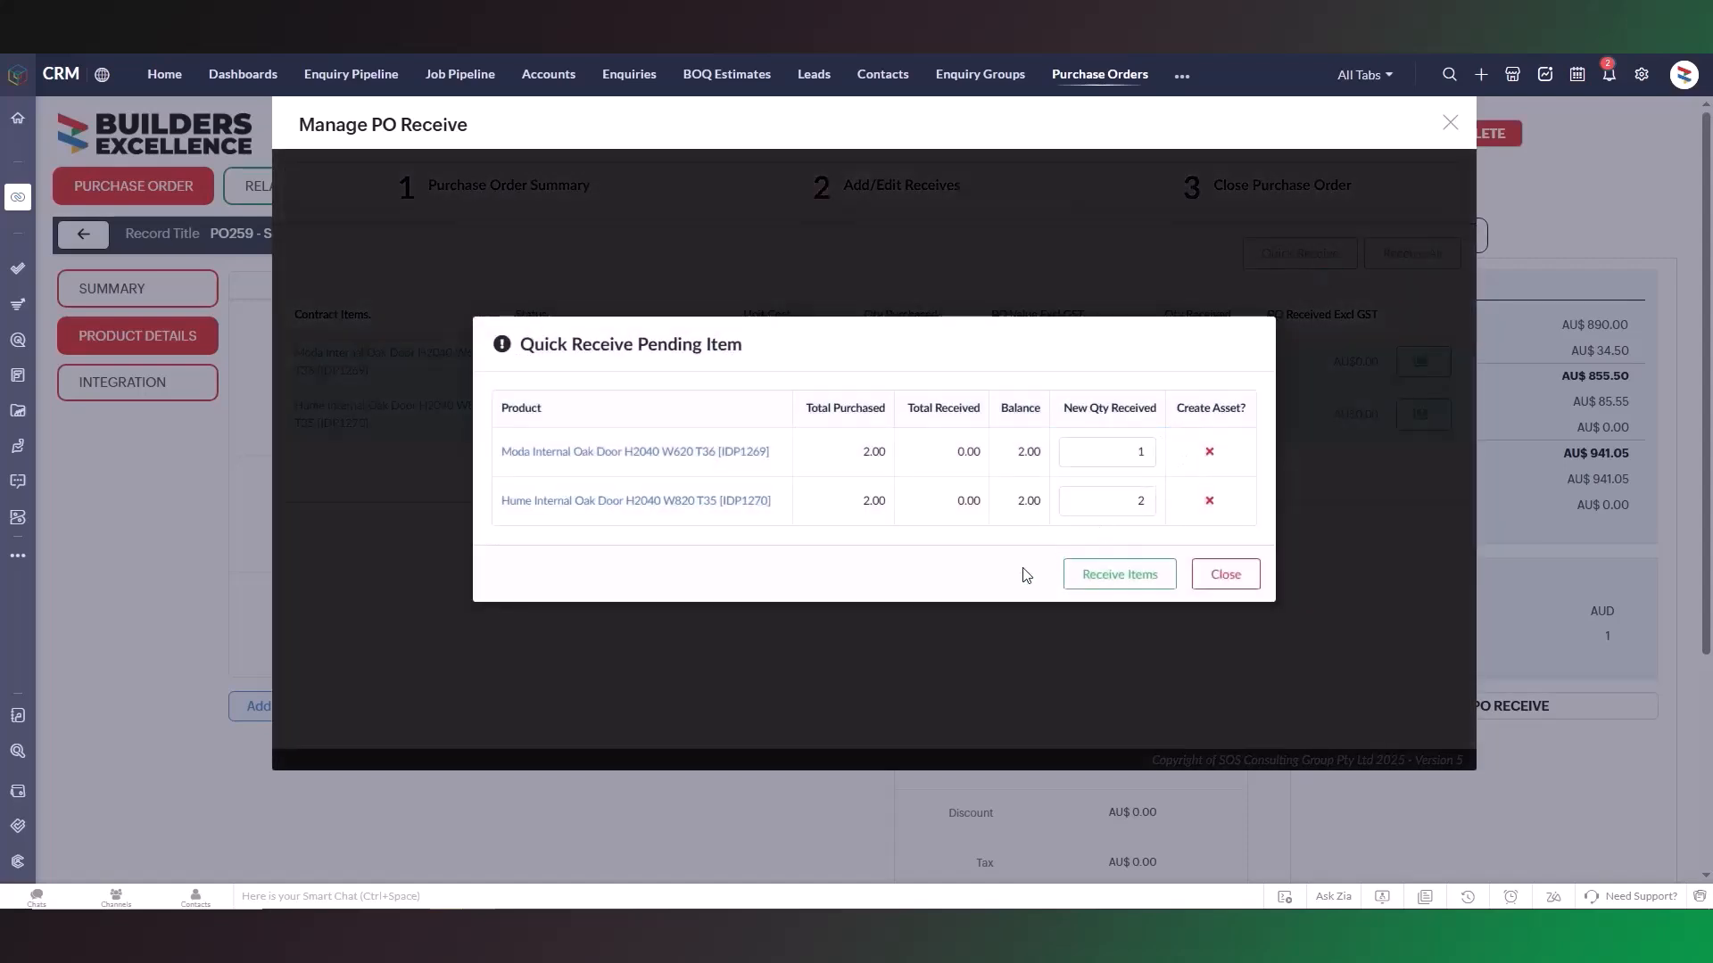
pyautogui.click(1079, 581)
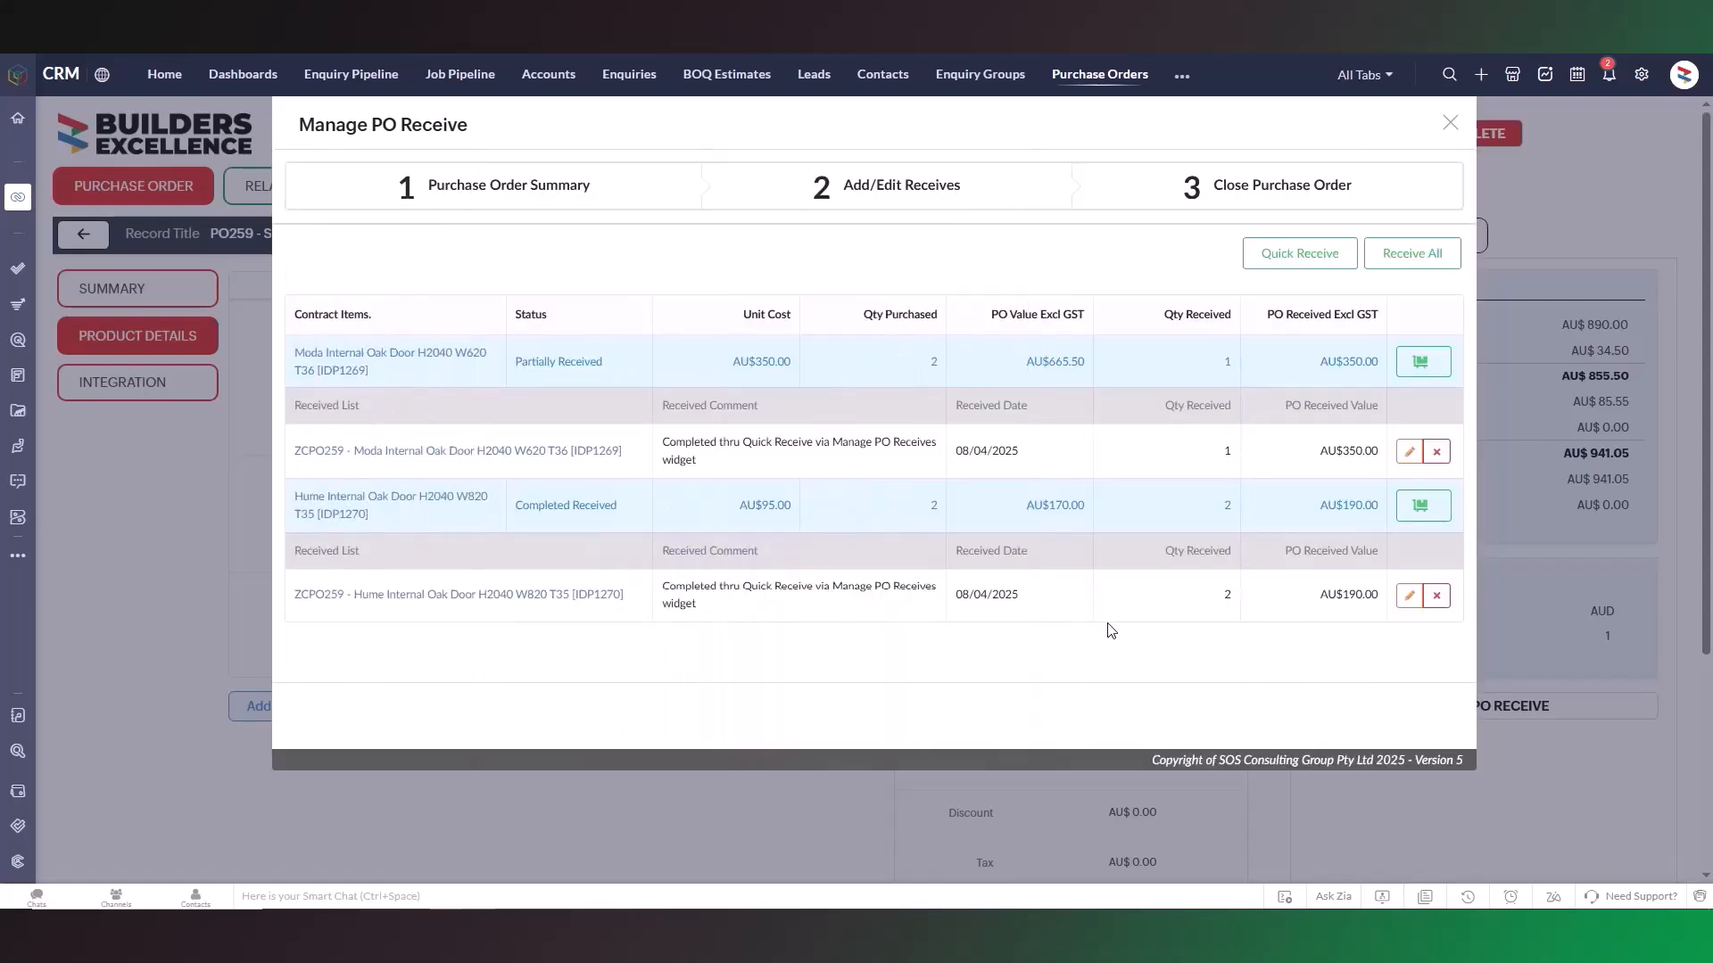
# Add a receive for the remaining 1 Moda Internal Oak Door with the comment "Delayed shipment".
pyautogui.click(1423, 364)
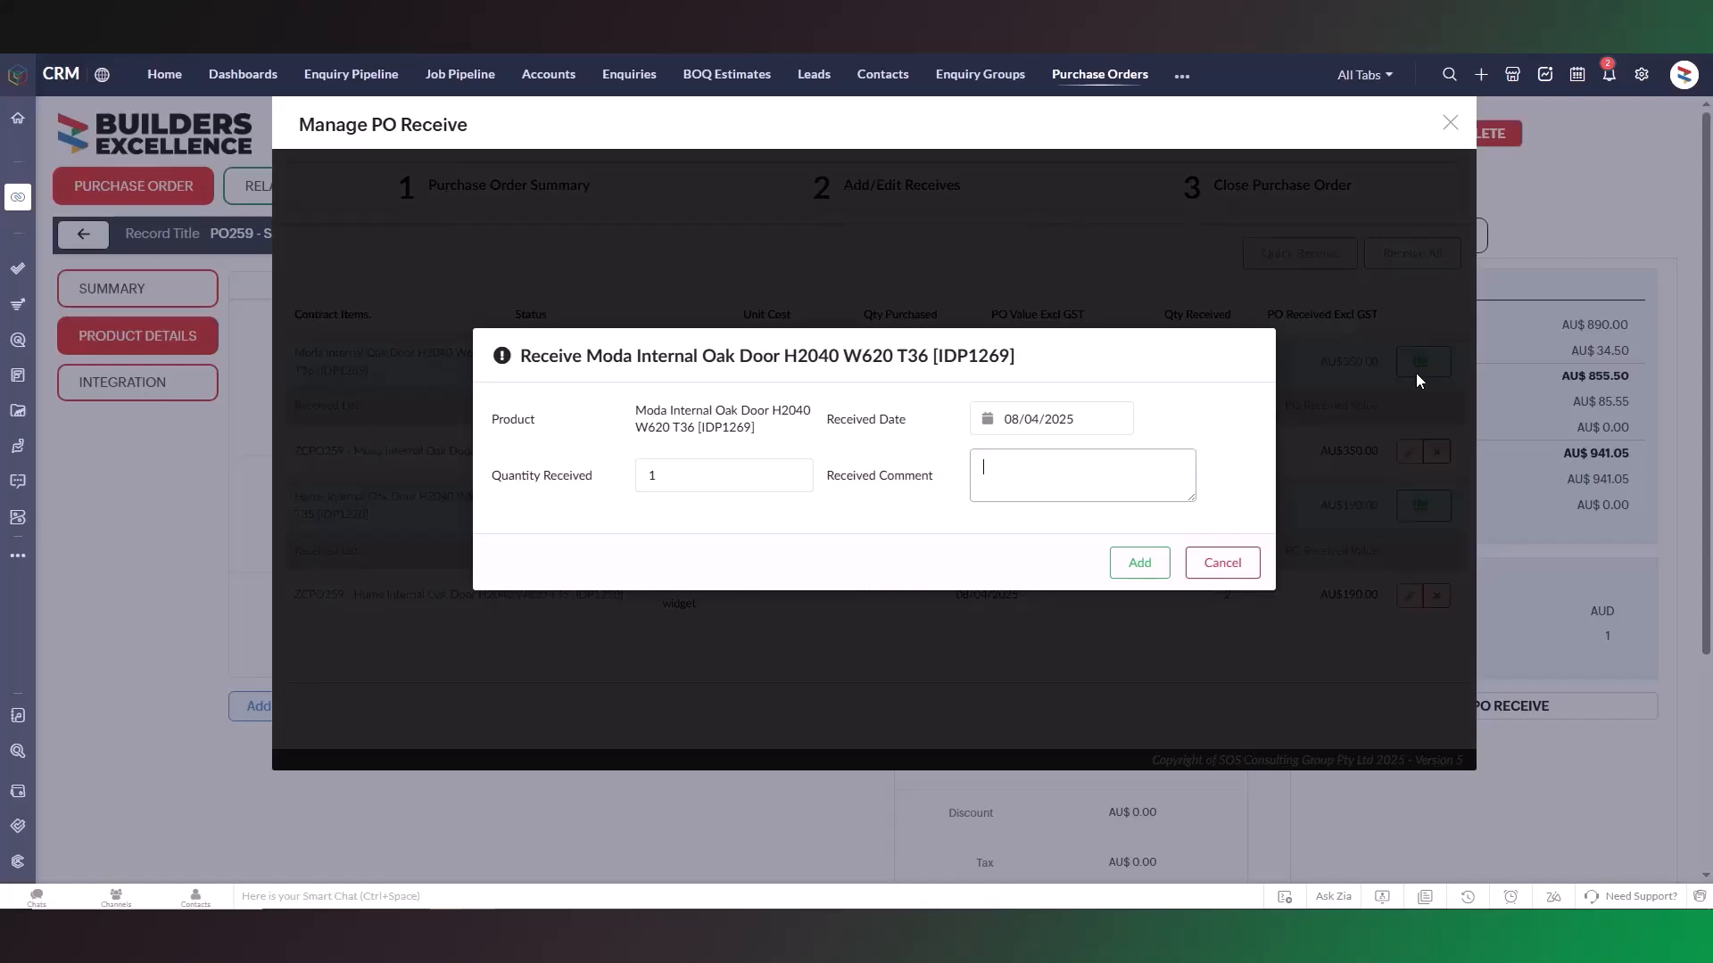
pyautogui.write('Delayed shipment')
pyautogui.click(1123, 569)
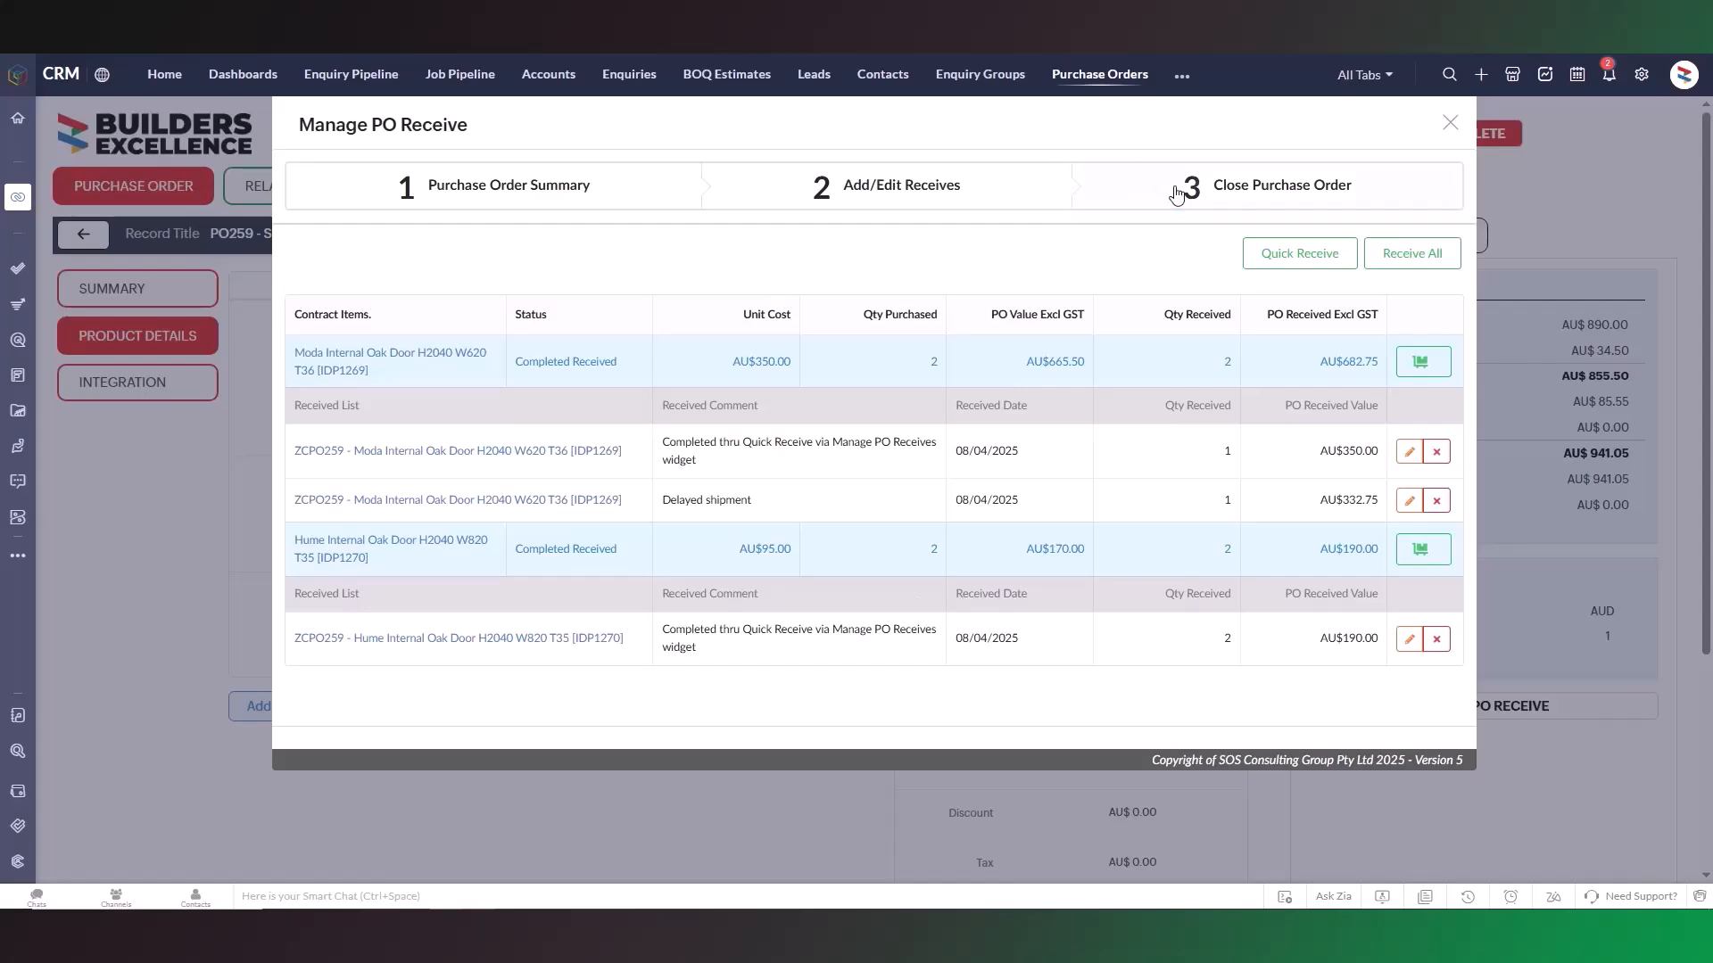
# Check the purchase order's closing stage, exit the PO receive manager and review the order's summary information.
pyautogui.click(1177, 195)
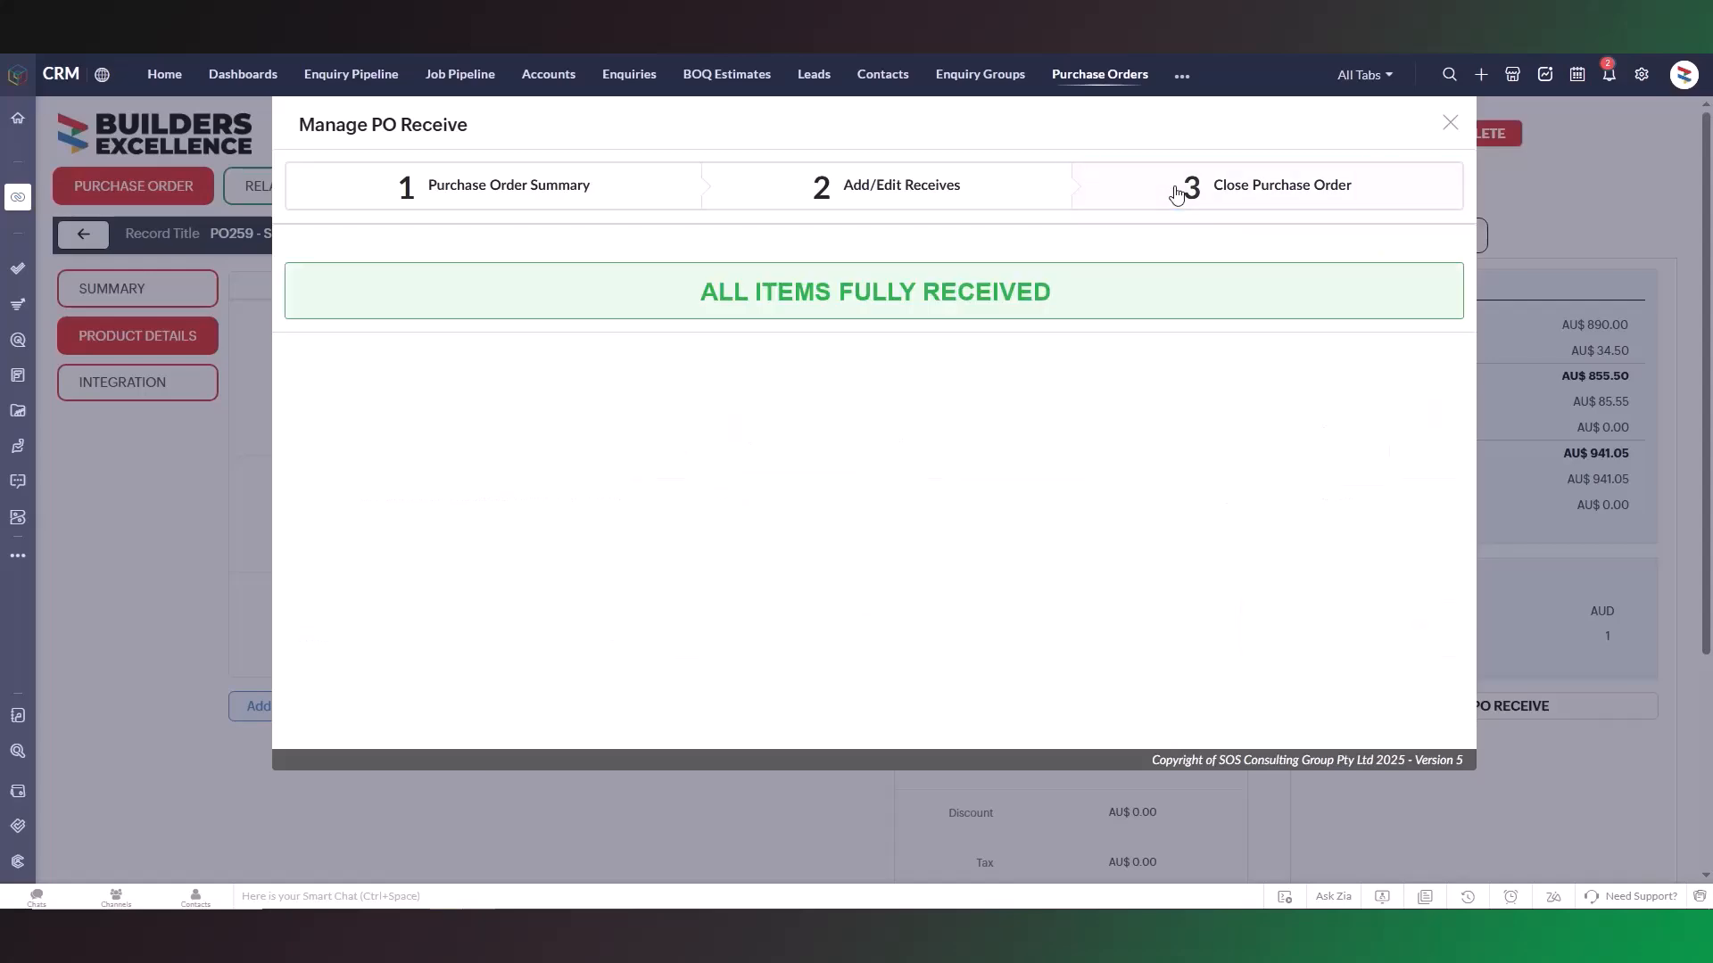
pyautogui.click(1446, 123)
pyautogui.click(153, 300)
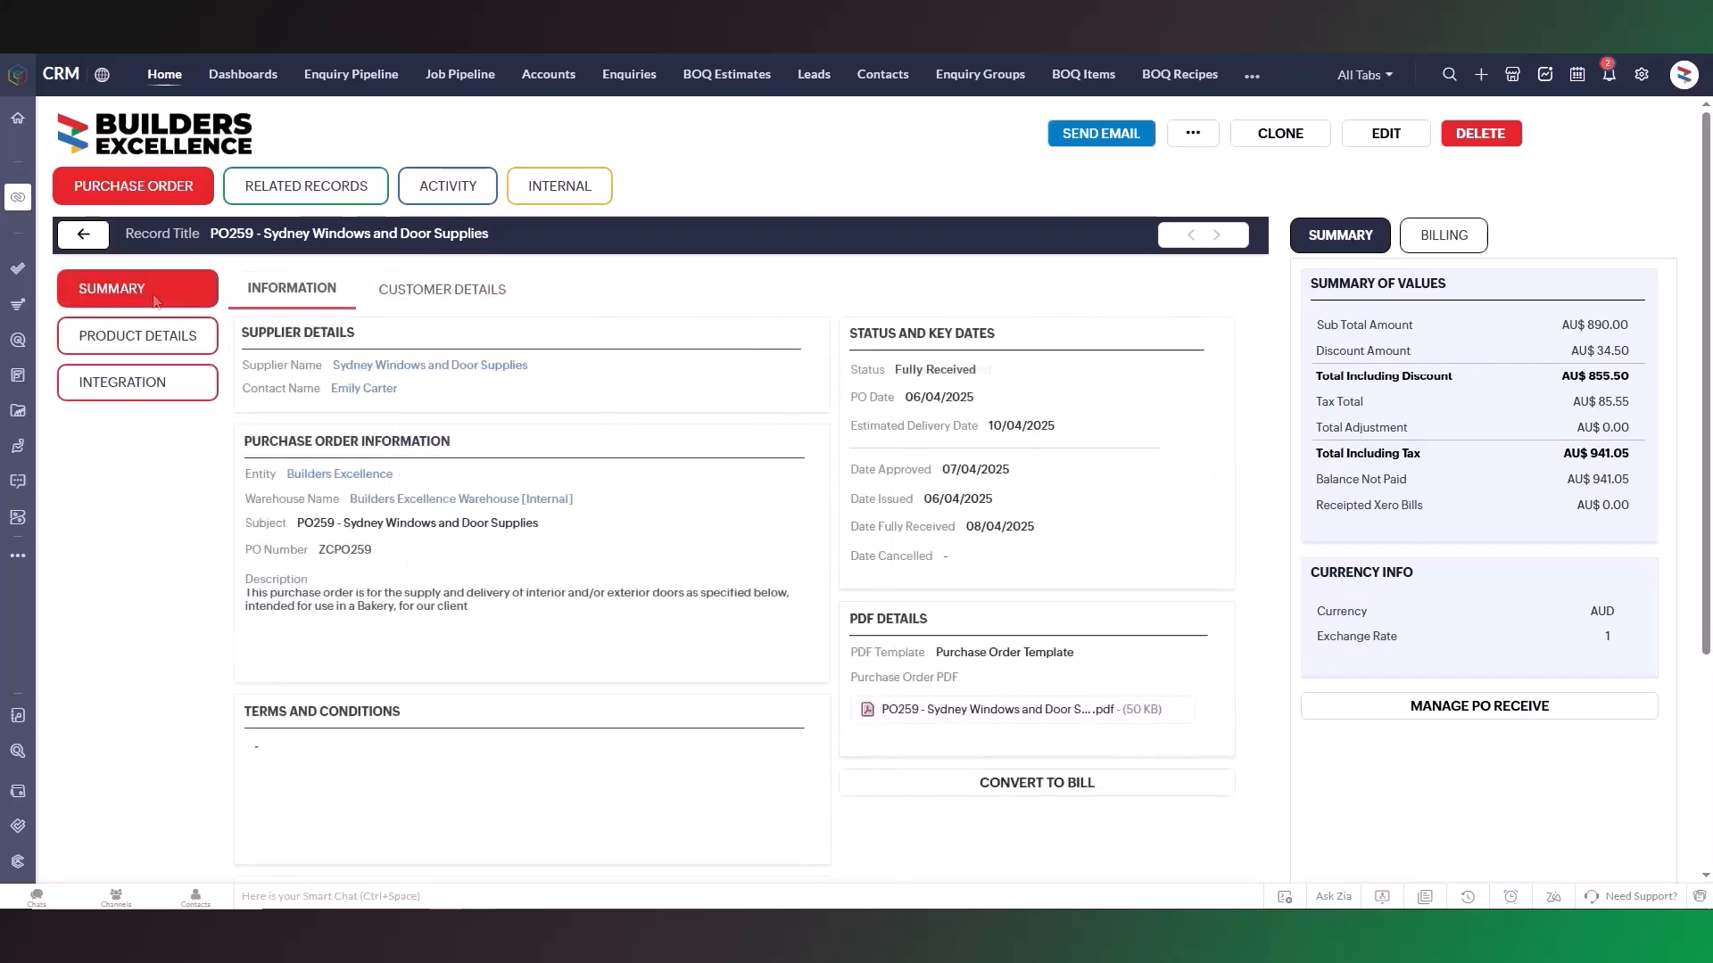